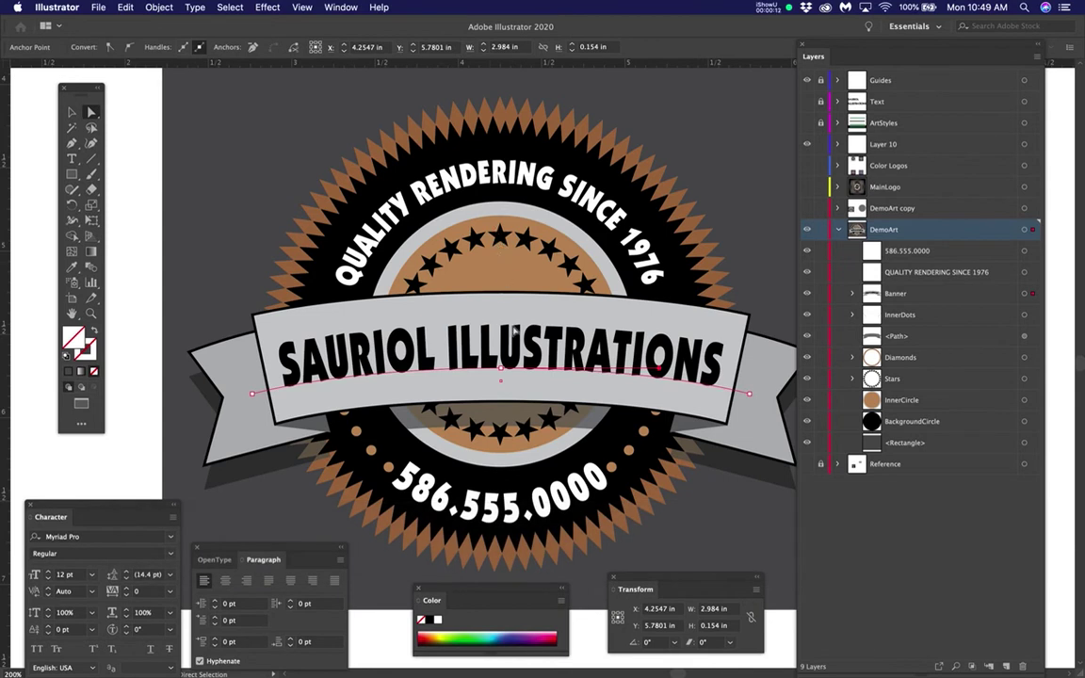
# Step: Examine the letter spacing of the SAURIOL ILLUSTRATIONS banner text up close
pyautogui.scroll(1, 528, 377)
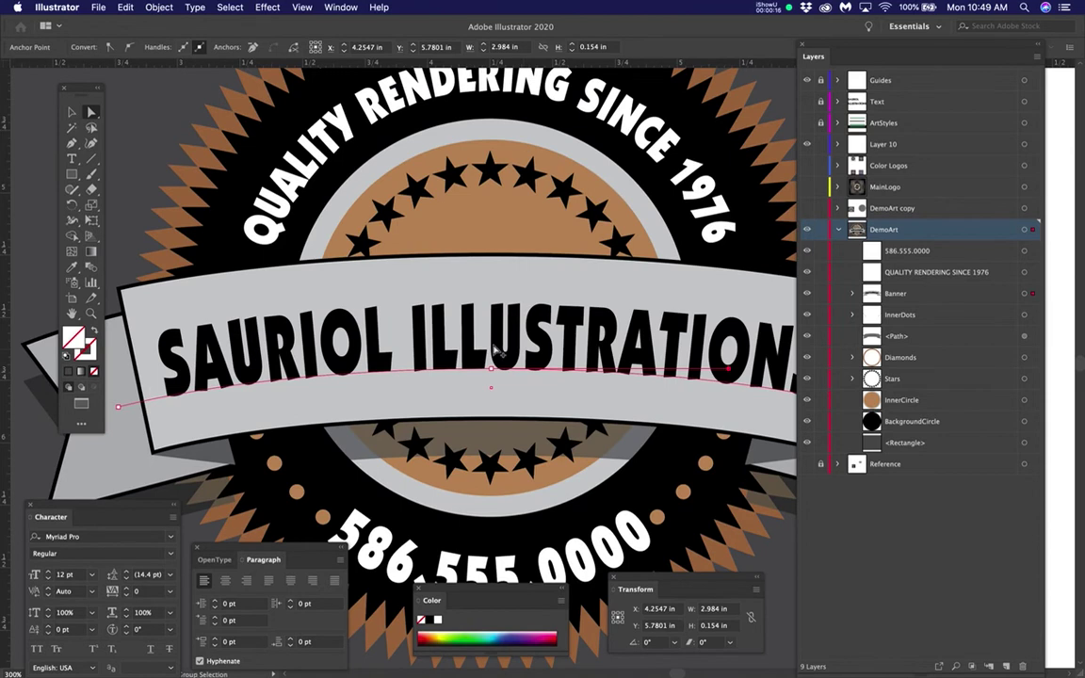
pyautogui.scroll(-1, 498, 352)
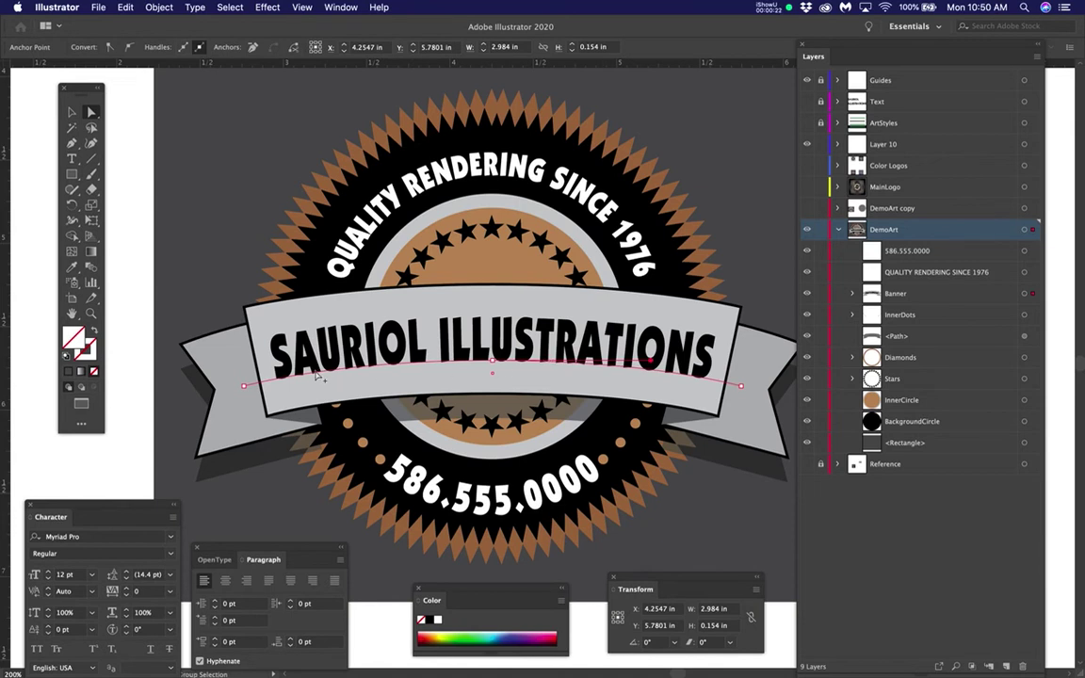
pyautogui.click(397, 365)
pyautogui.press('t')
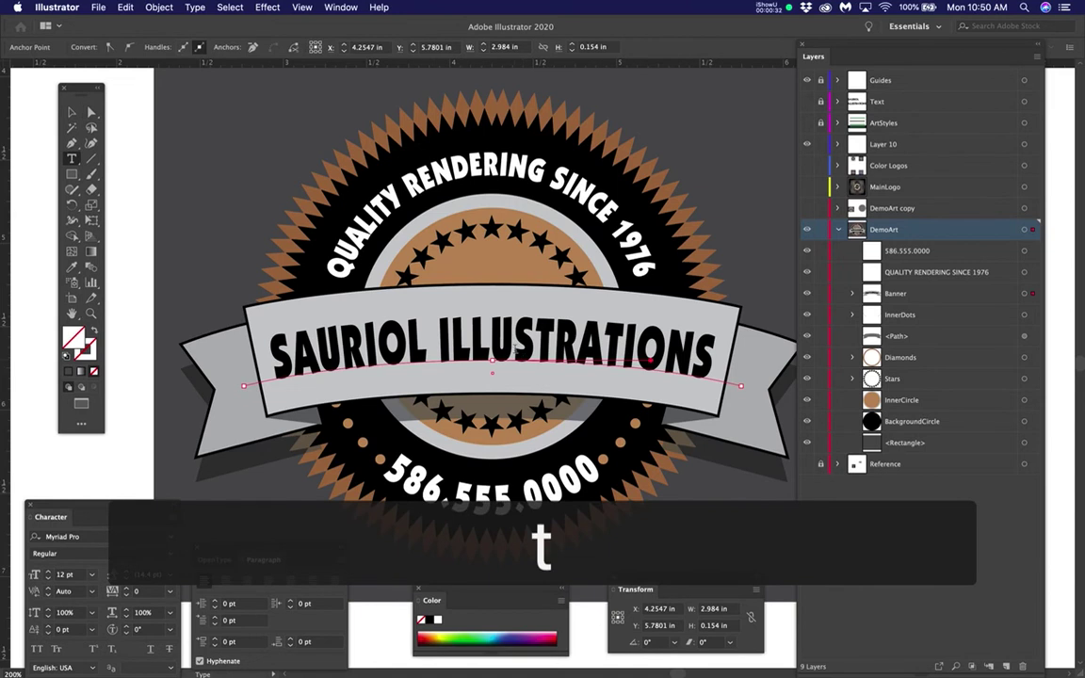
pyautogui.scroll(3, 515, 349)
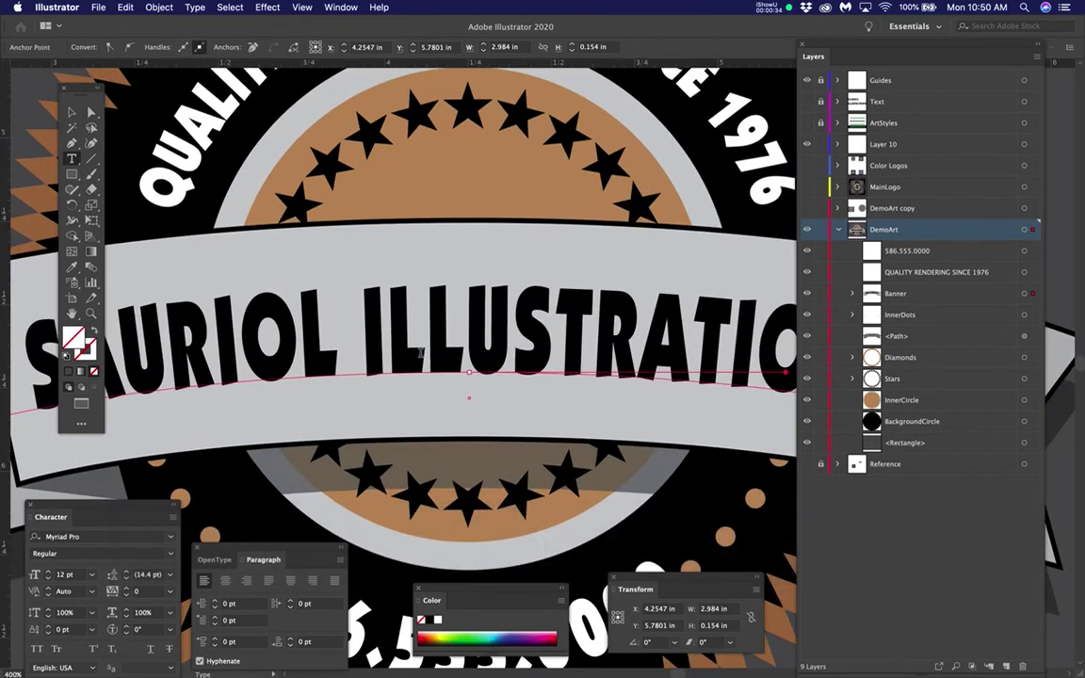
pyautogui.scroll(-1, 228, 339)
pyautogui.scroll(1, 228, 339)
pyautogui.press('space')
pyautogui.moveTo(230, 342); pyautogui.dragTo(381, 331)
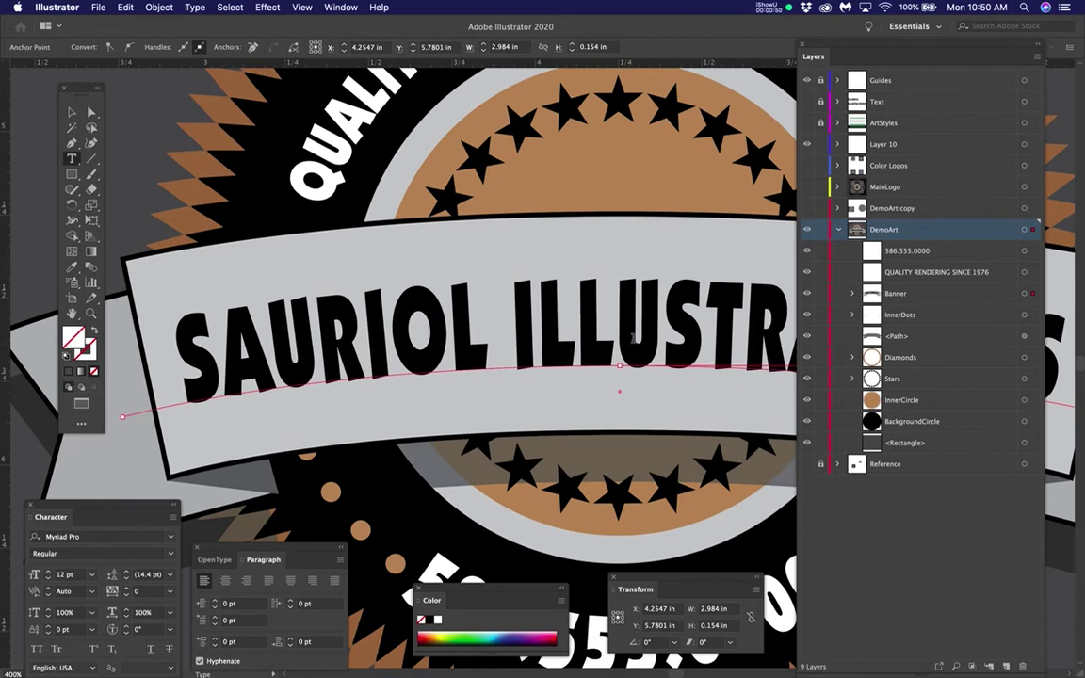
# Step: Move the Character panel just below the lettering on the badge's banner
pyautogui.moveTo(90, 510); pyautogui.dragTo(333, 423)
pyautogui.moveTo(488, 432); pyautogui.dragTo(487, 434)
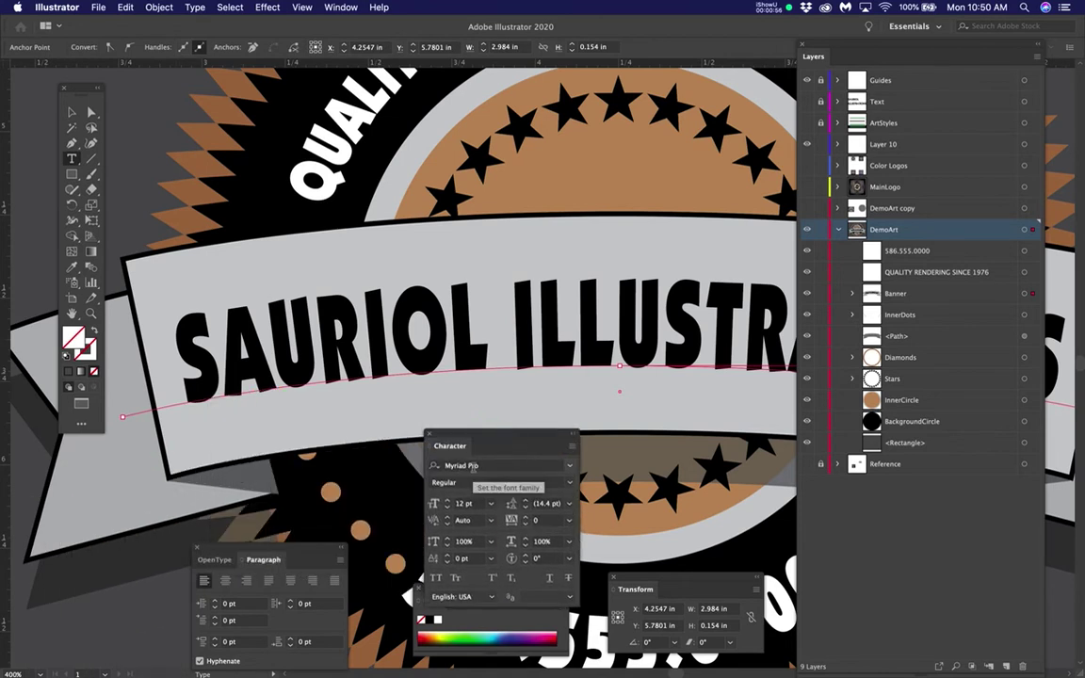
pyautogui.moveTo(476, 433); pyautogui.dragTo(445, 466)
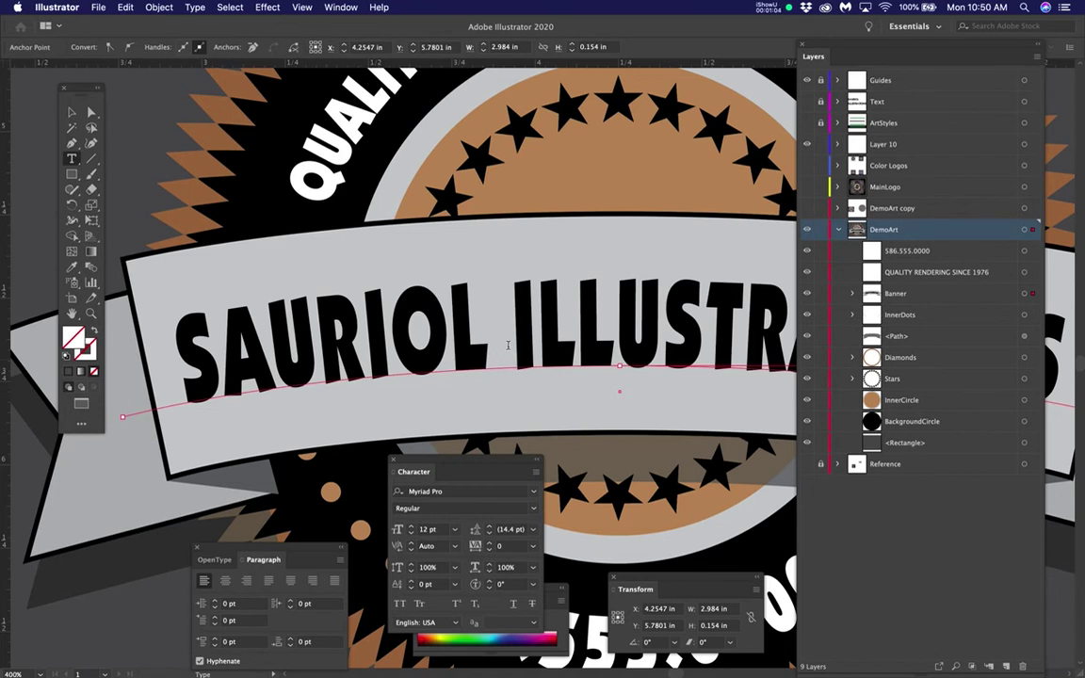
pyautogui.press('super+minus')
pyautogui.press('super+minus')
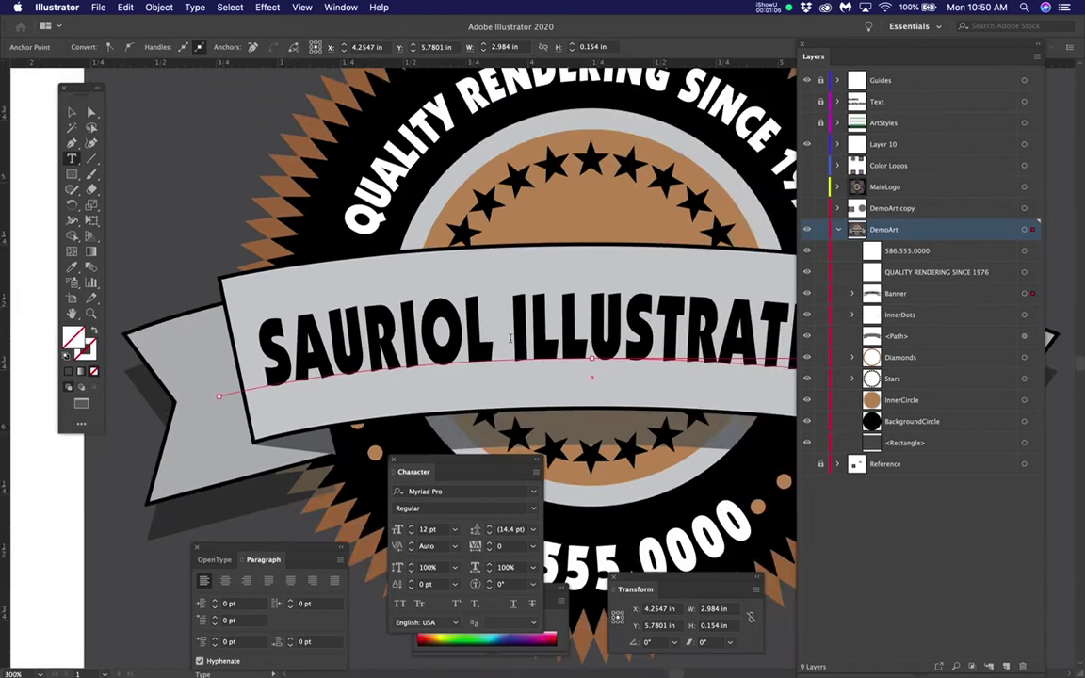
pyautogui.hscroll(3, 549, 345)
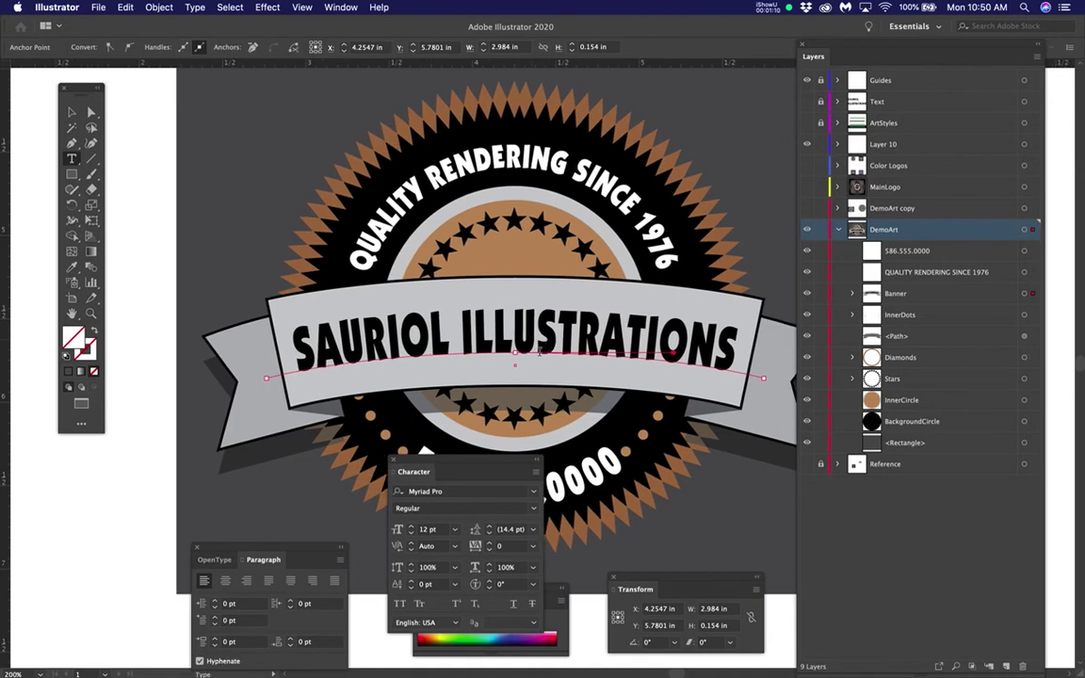
# Step: Select the SAURIOL ILLUSTRATIONS text on its curved path with the Direct Selection tool
pyautogui.click(91, 111)
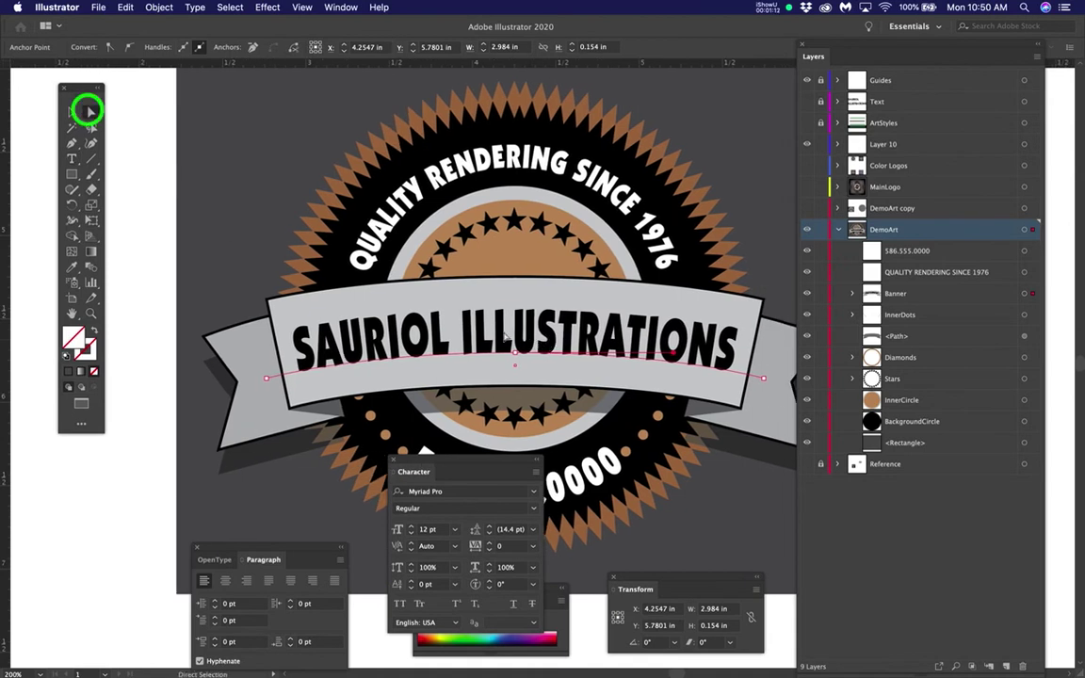
pyautogui.press('super+plus')
pyautogui.doubleClick(518, 345)
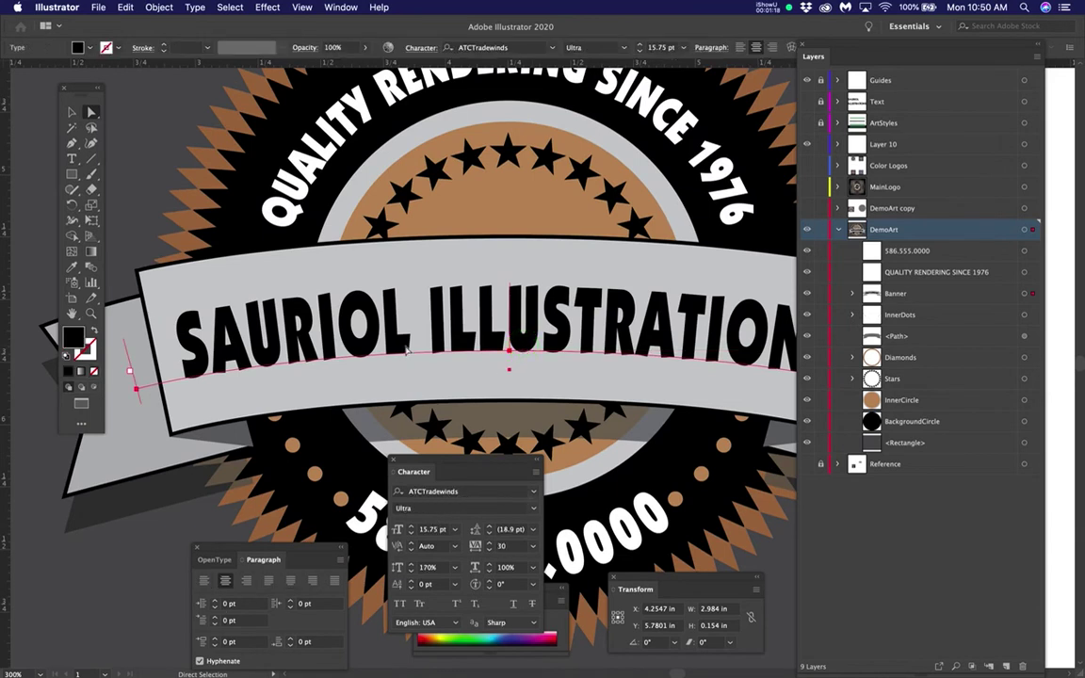
pyautogui.click(405, 345)
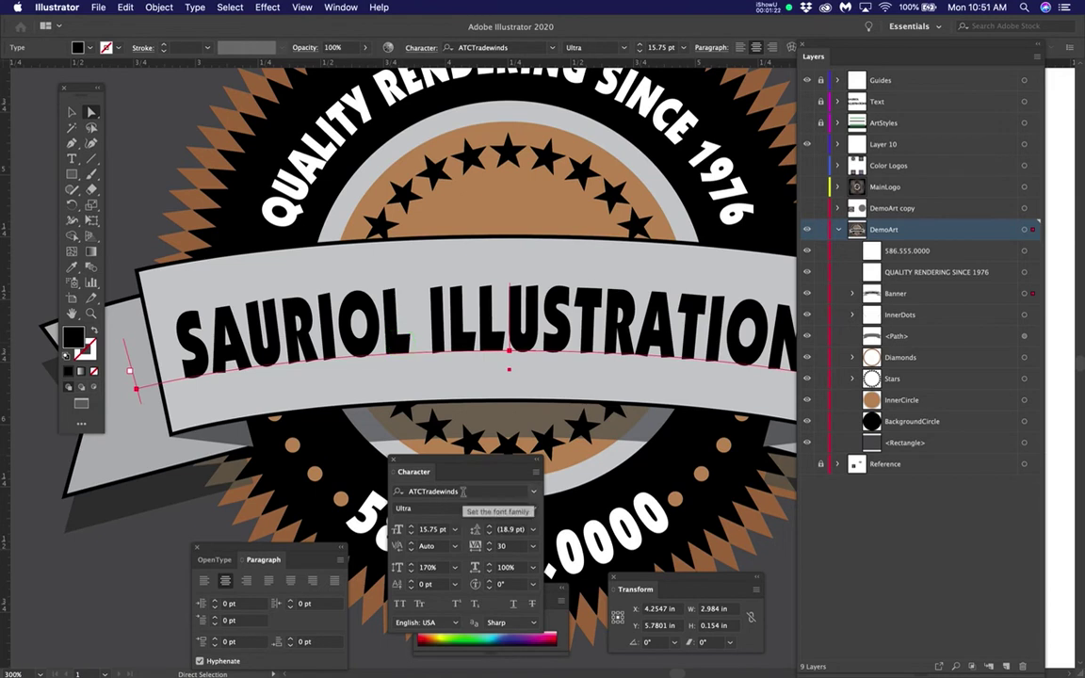
# Step: Try the Arial font on the banner lettering with the Layers panel moved off the artwork, and undo the font change
pyautogui.click(412, 492)
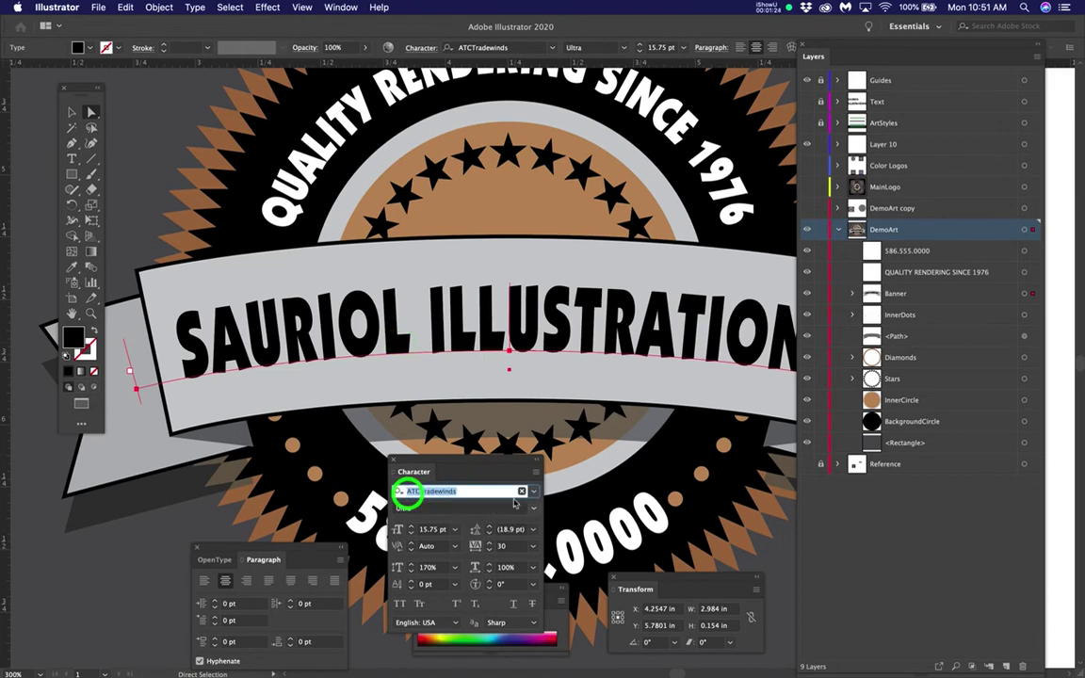
pyautogui.write('Arial')
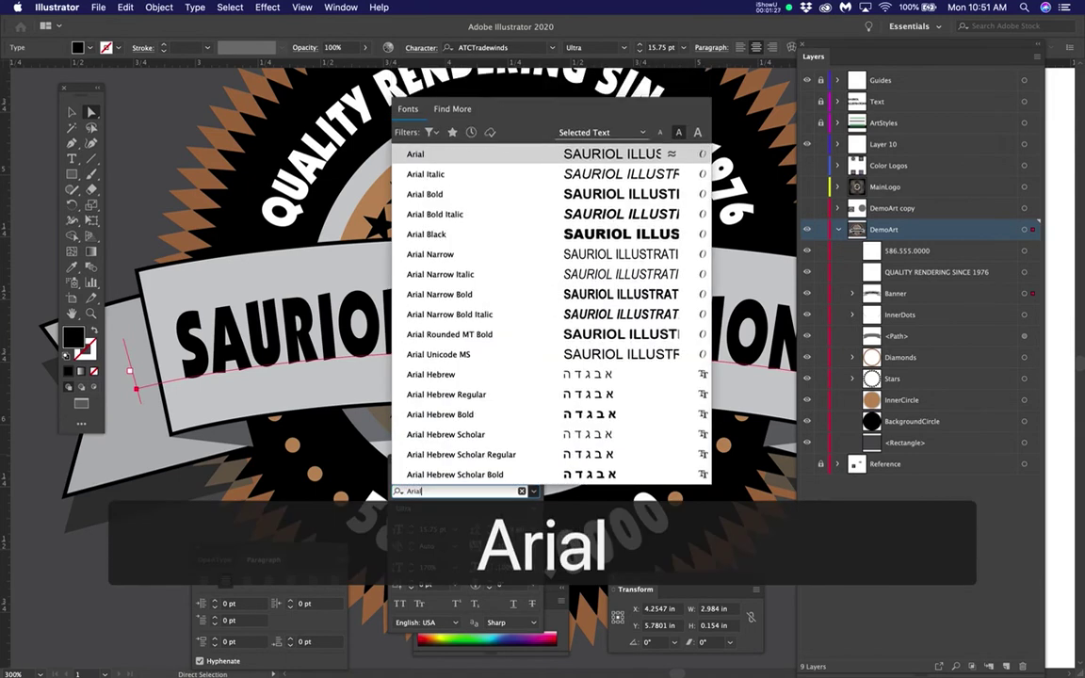
pyautogui.press('Return')
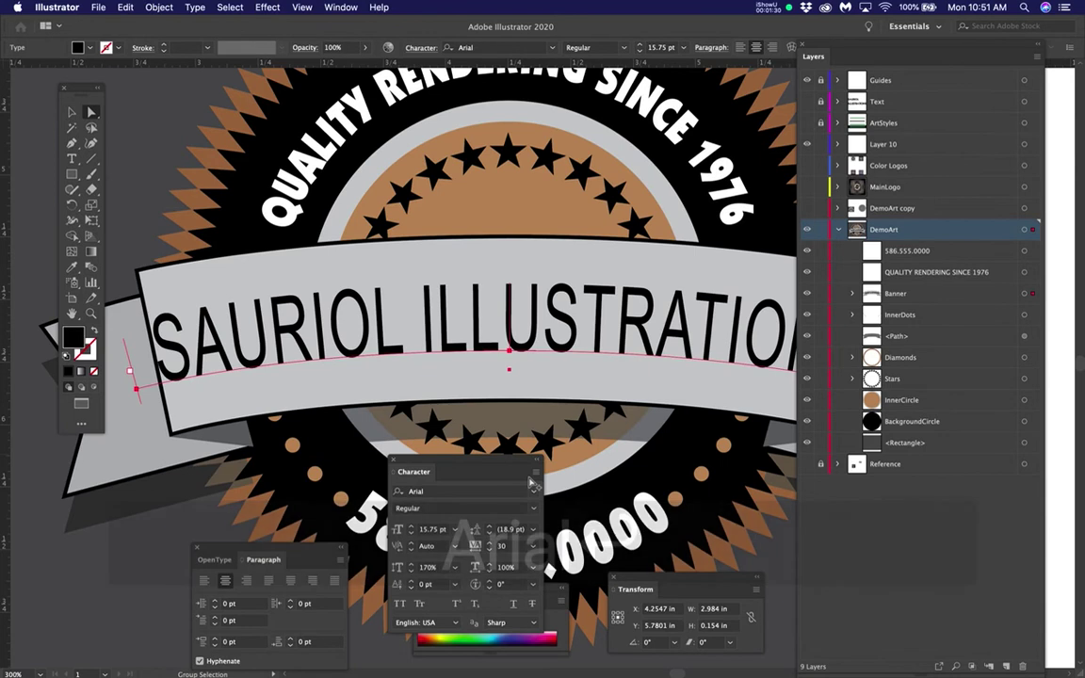
pyautogui.click(908, 43)
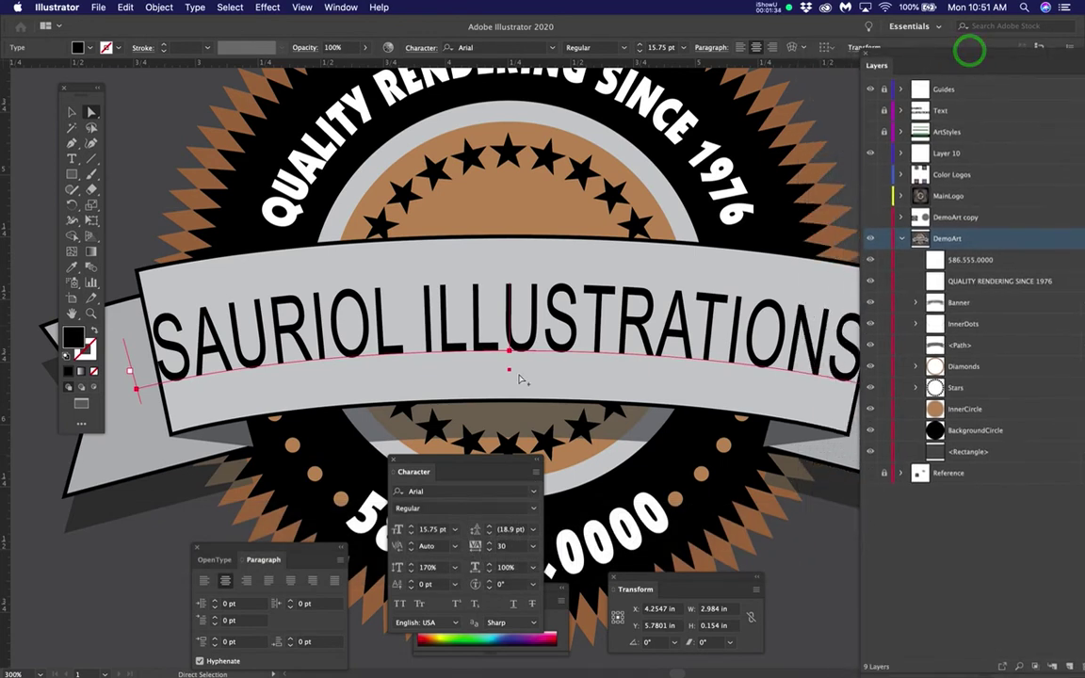
pyautogui.press('super+minus')
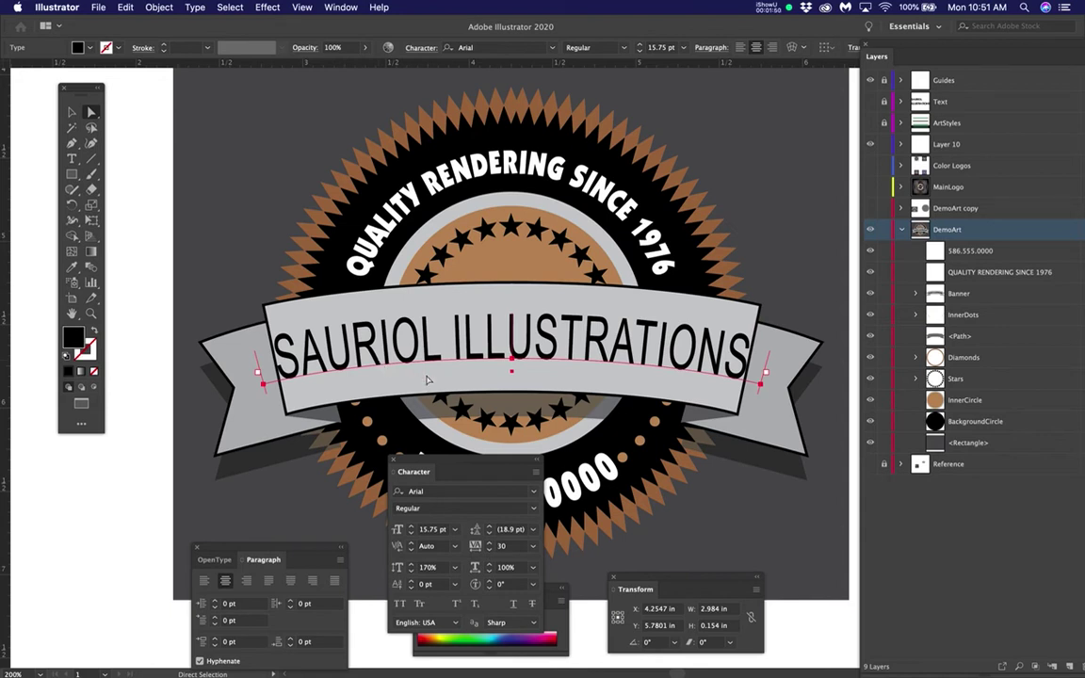
pyautogui.press('super+z')
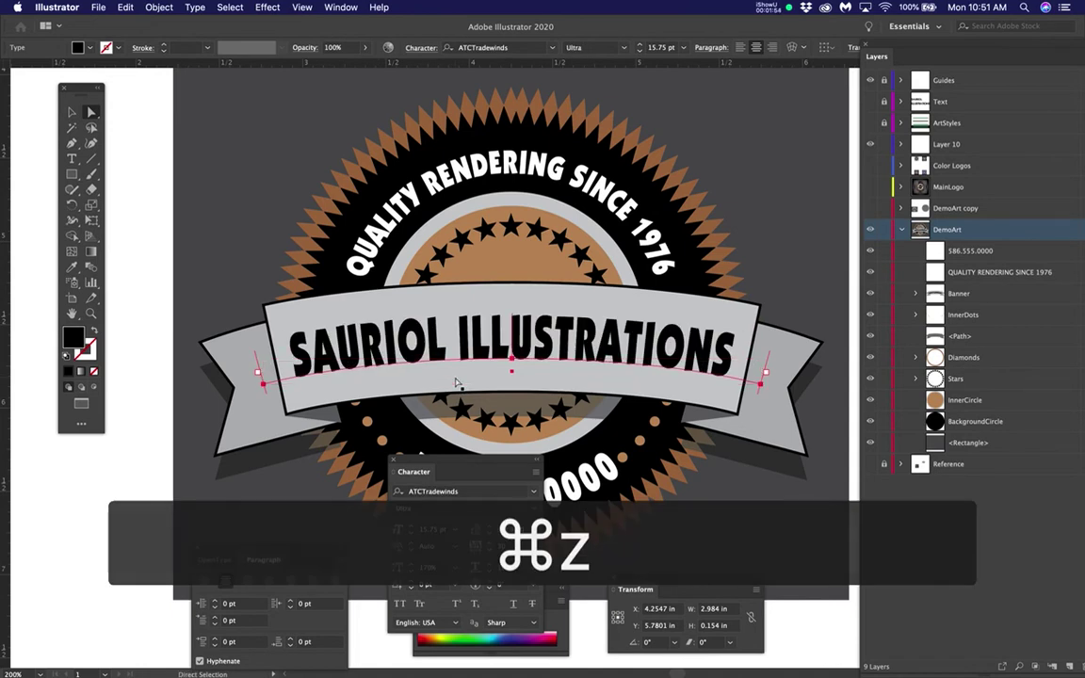
# Step: Move the Tools panel farther away from the banner, keeping the Direct Selection tool active
pyautogui.scroll(1, 455, 382)
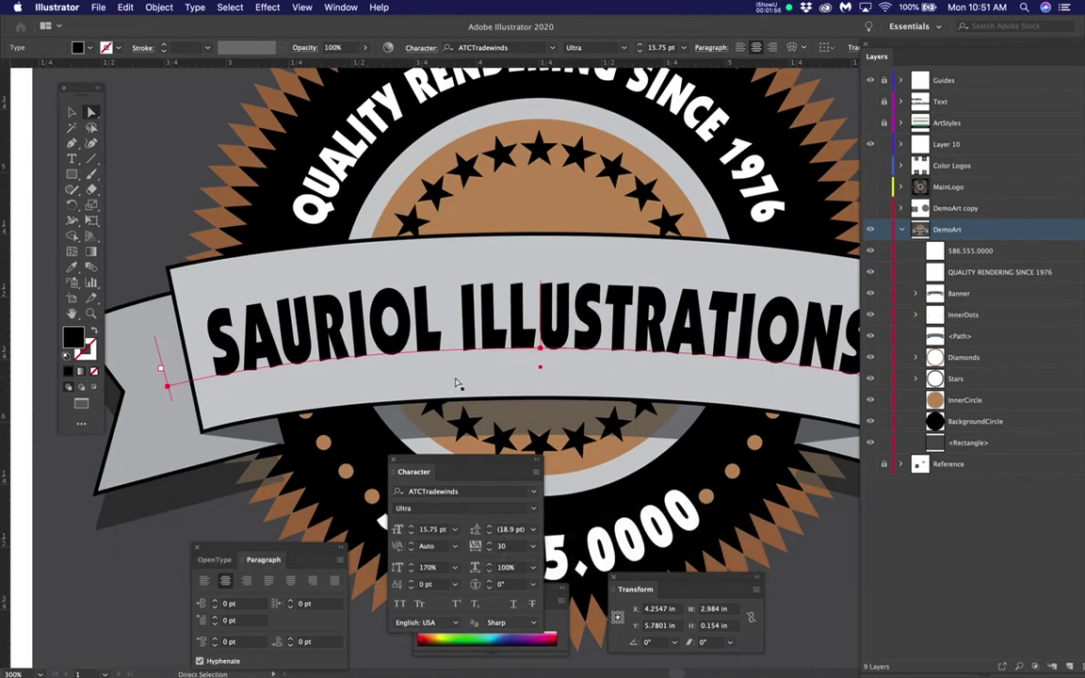
pyautogui.press('v')
pyautogui.hscroll(2, 455, 381)
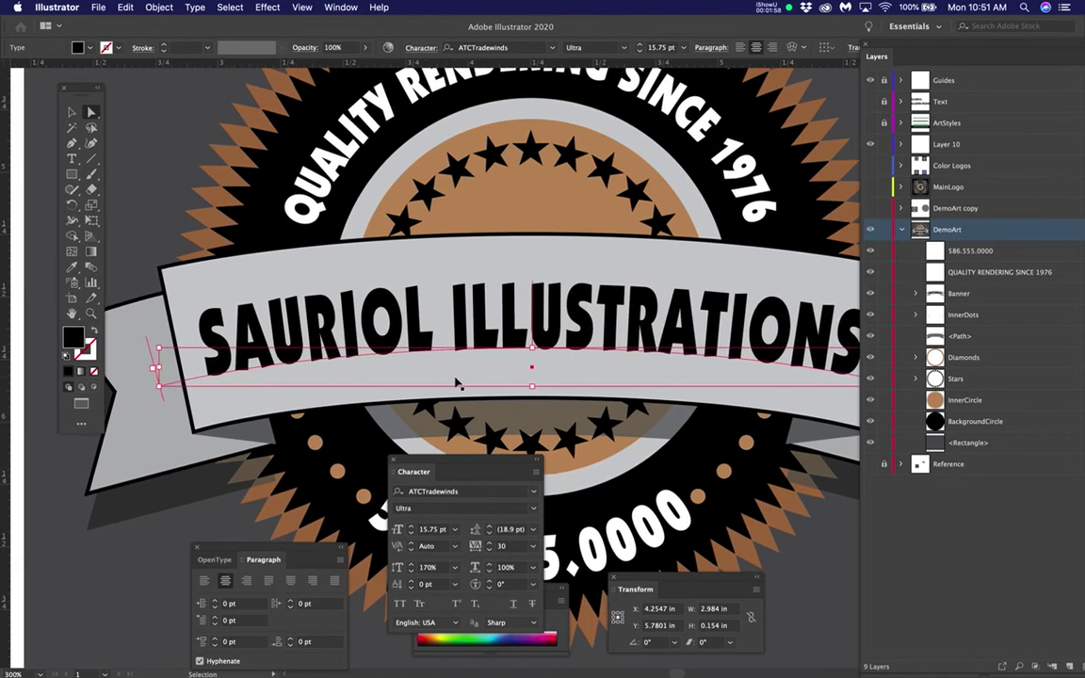
pyautogui.press('a')
pyautogui.click(79, 89)
pyautogui.moveTo(79, 90); pyautogui.dragTo(44, 101)
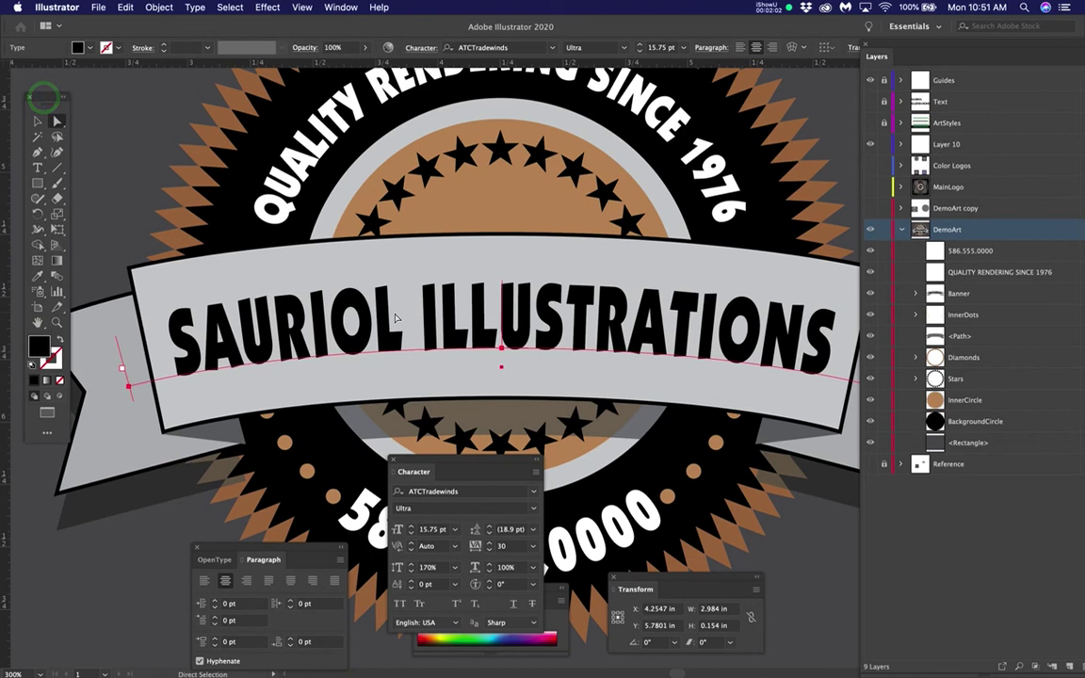
# Step: Set the kerning between the S and A of SAURIOL to -20
pyautogui.press('t')
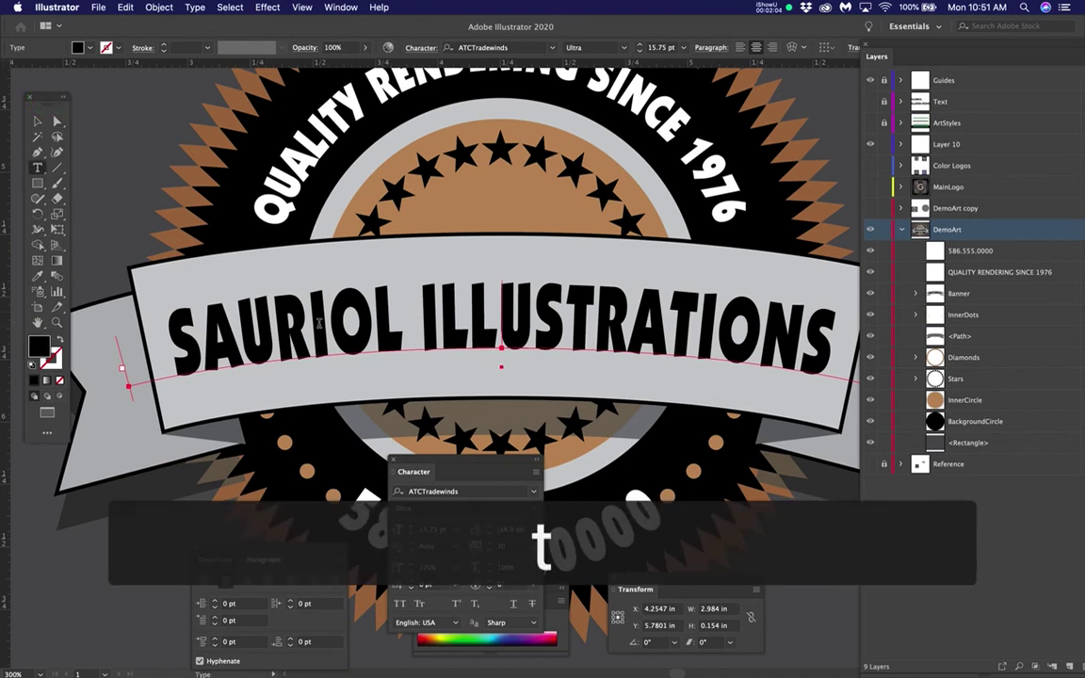
pyautogui.scroll(3, 250, 332)
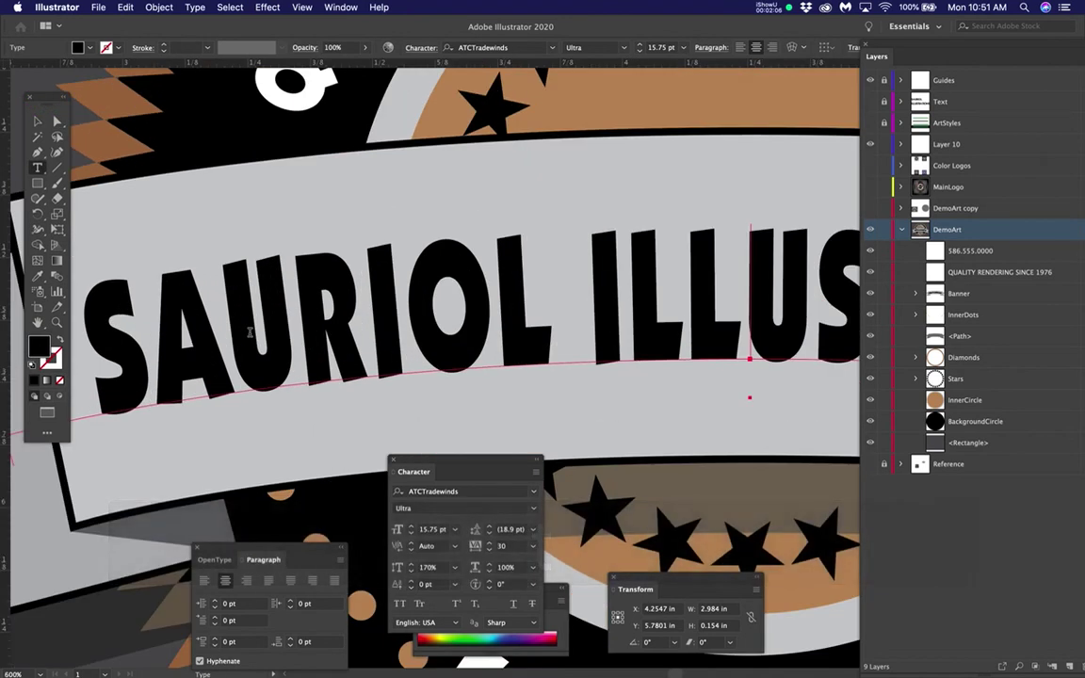
pyautogui.scroll(-1, 254, 332)
pyautogui.scroll(2, 280, 334)
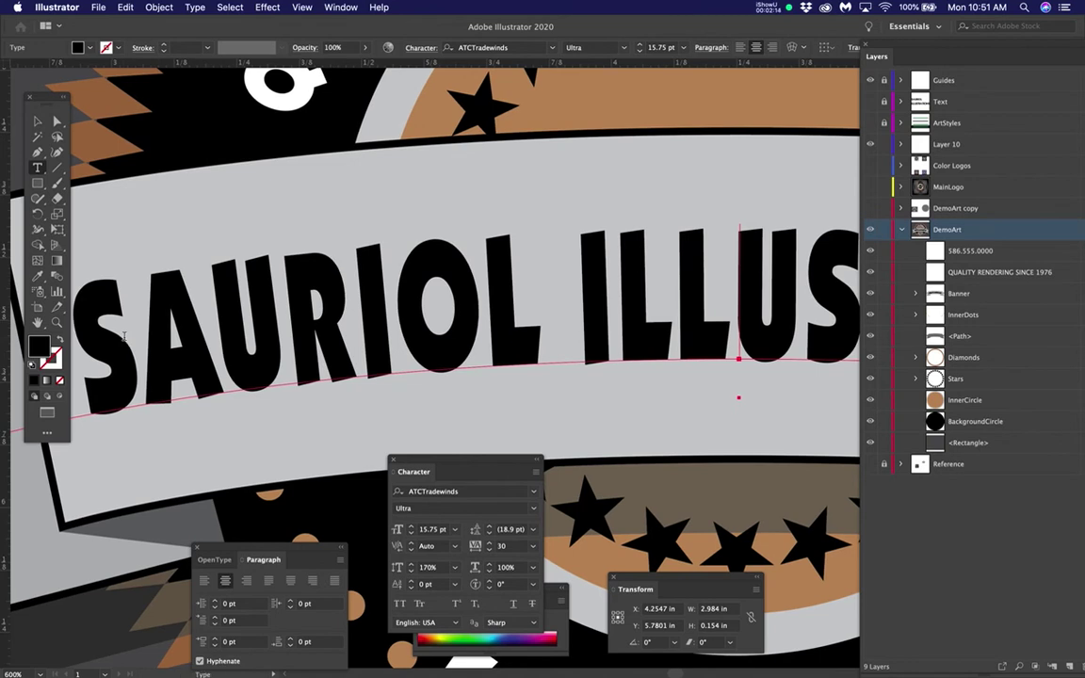
pyautogui.hscroll(-10, 122, 334)
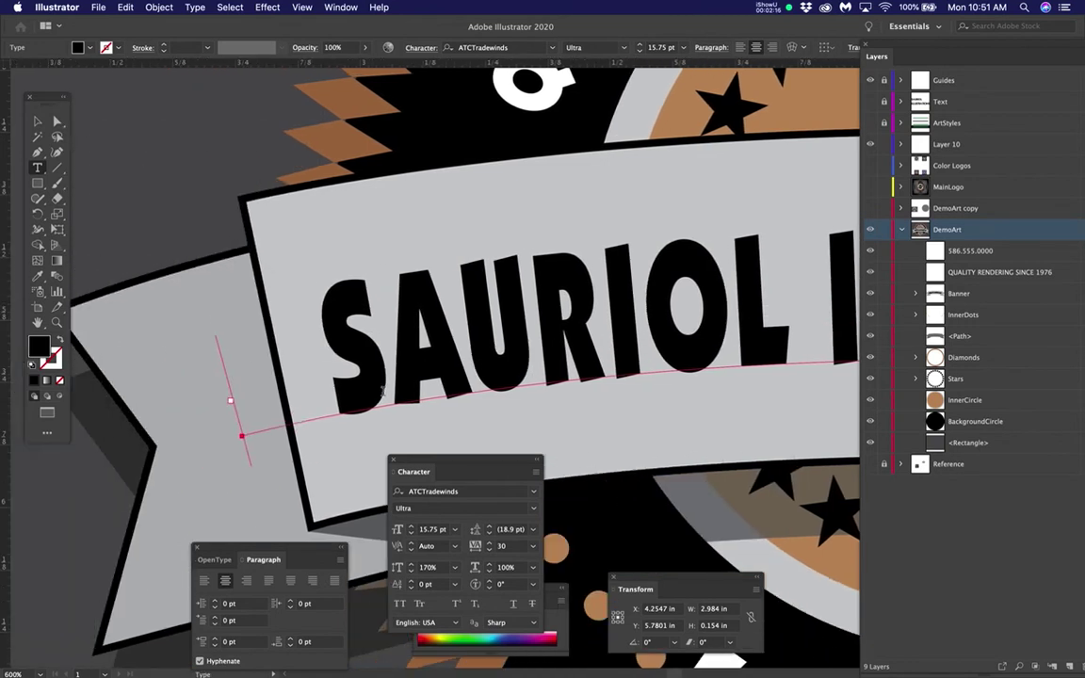
pyautogui.click(391, 368)
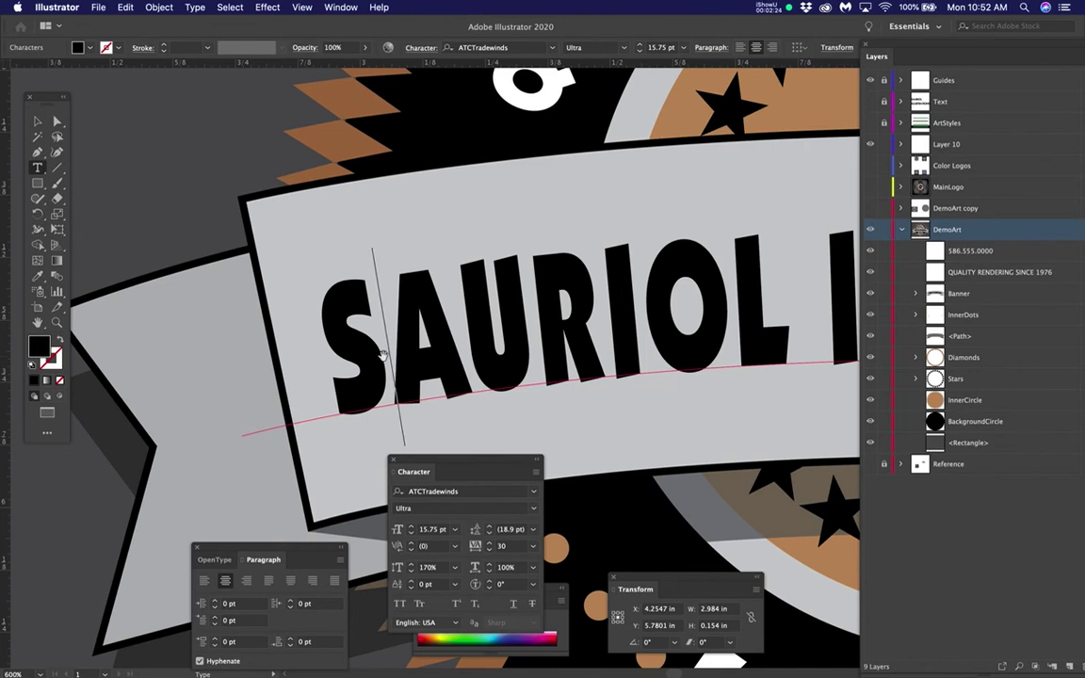
pyautogui.hotkey('alt', 'Left')
pyautogui.hotkey('alt', 'Left')
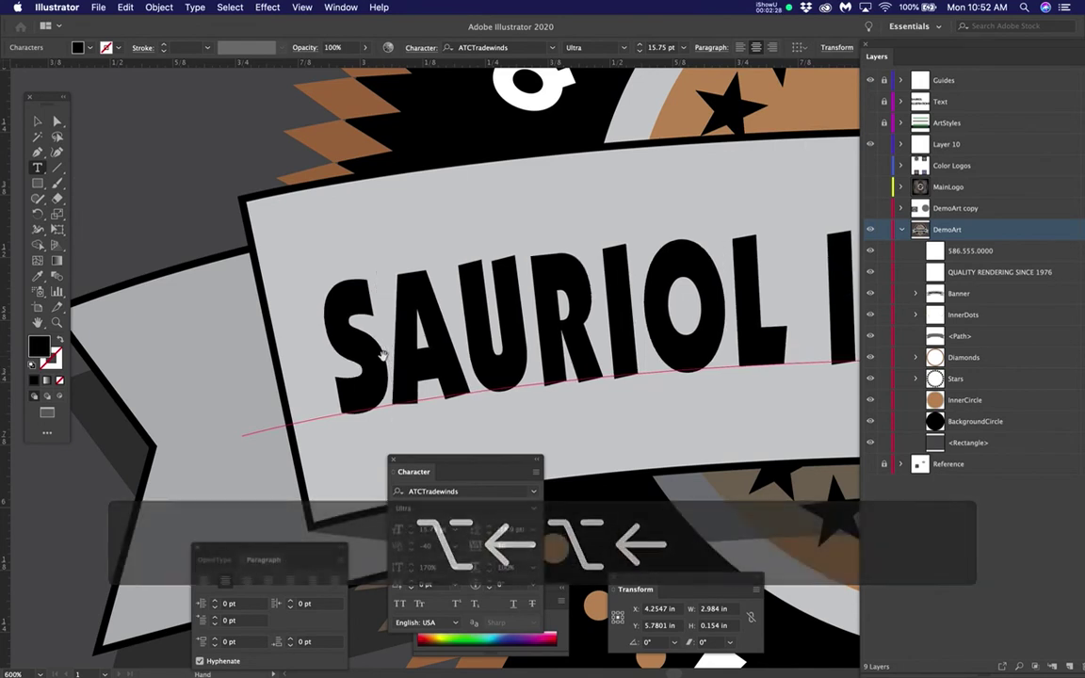
pyautogui.hotkey('alt', 'Left')
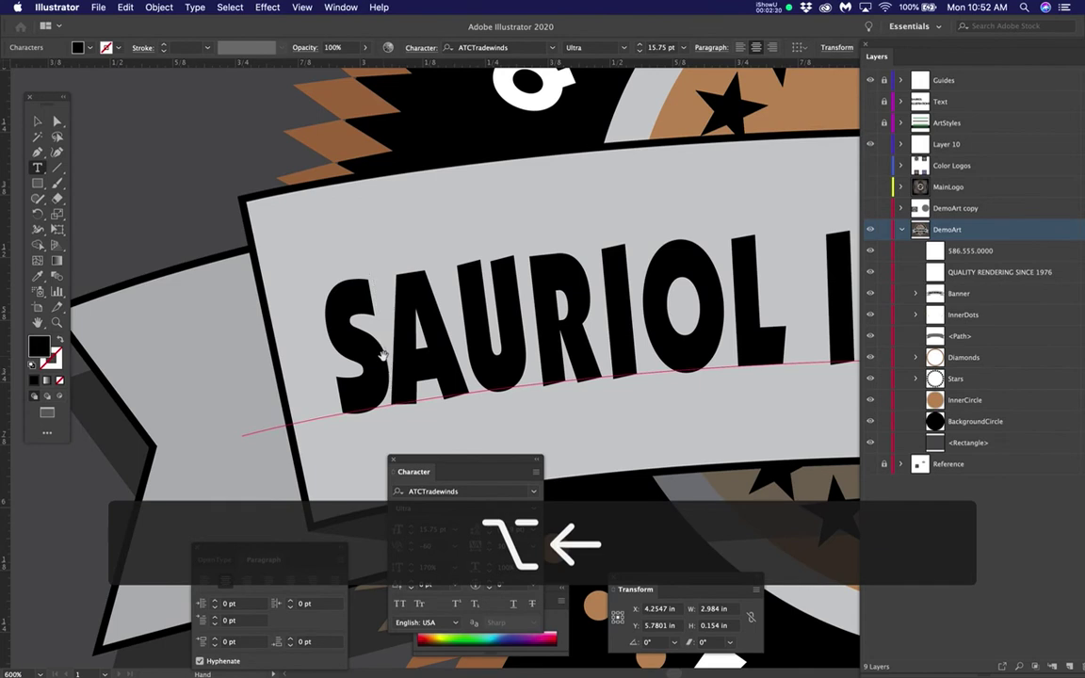
pyautogui.hotkey('alt', 'Right')
pyautogui.hotkey('alt', 'Right')
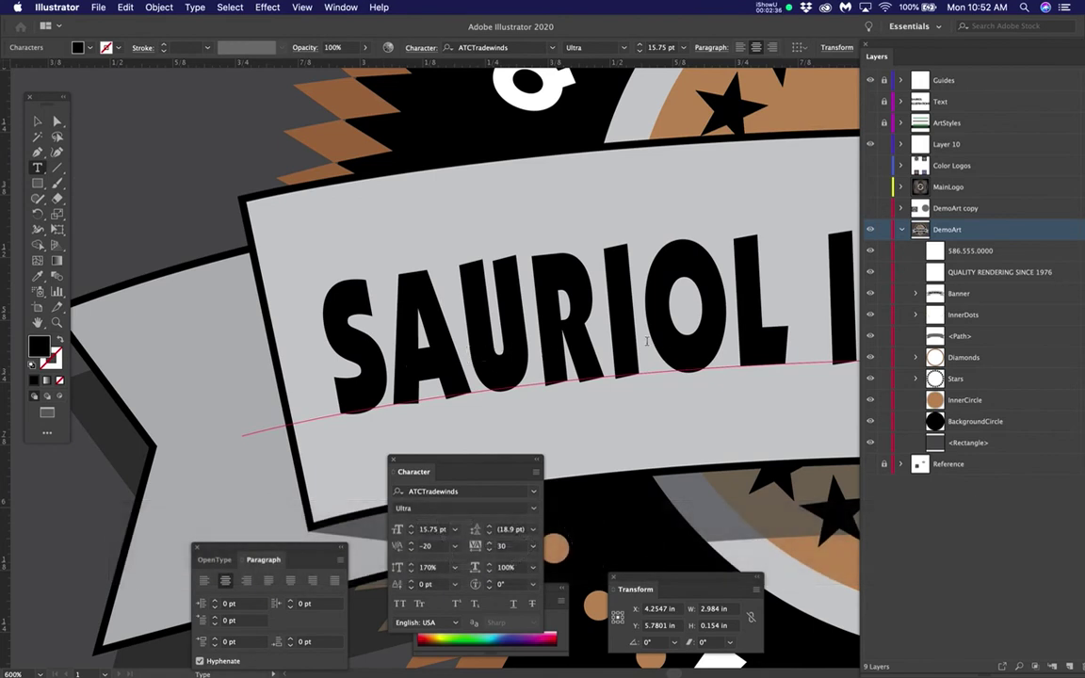
# Step: Tighten the kerning between R and I in SAURIOL, and set the kerning between I and O to -20
pyautogui.click(607, 314)
pyautogui.hotkey('alt', 'Left')
pyautogui.hotkey('alt', 'Left')
pyautogui.click(641, 313)
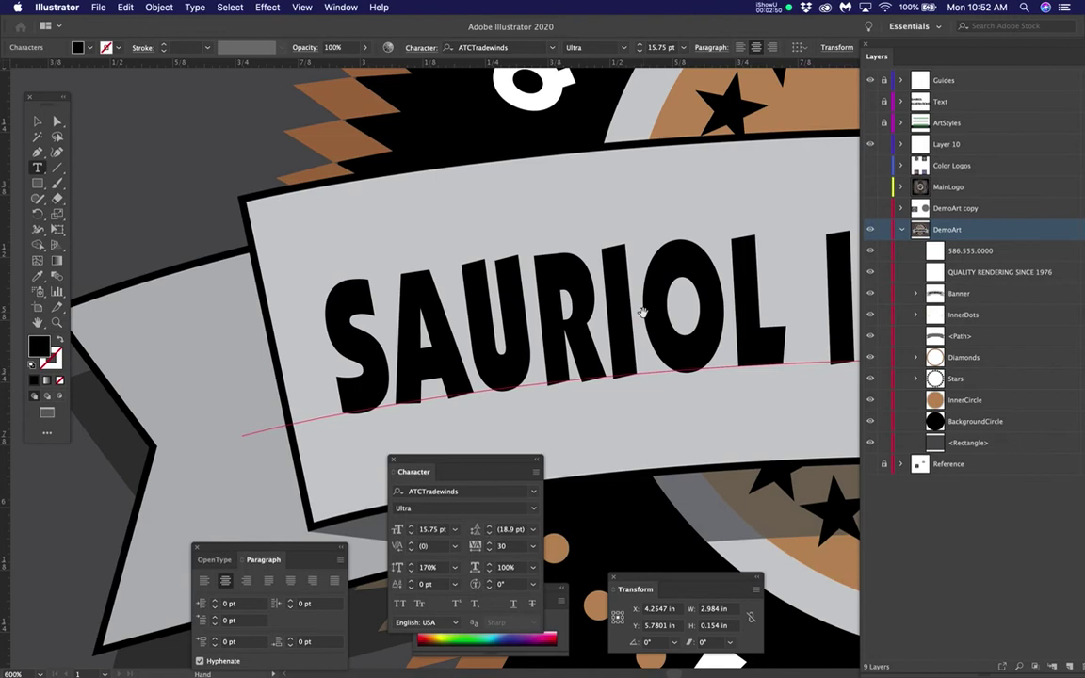
pyautogui.hotkey('alt', 'Left')
# Step: Lower the Character panel to uncover more of the badge below the banner
pyautogui.scroll(-5, 641, 313)
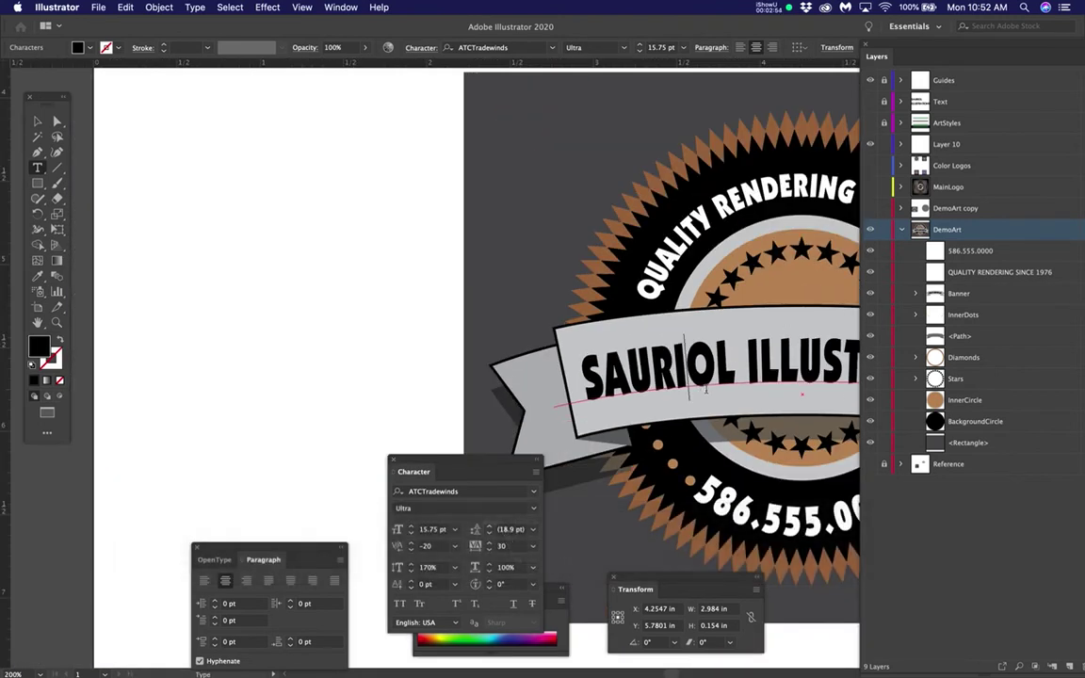
pyautogui.hscroll(10, 705, 389)
pyautogui.hscroll(-8, 705, 388)
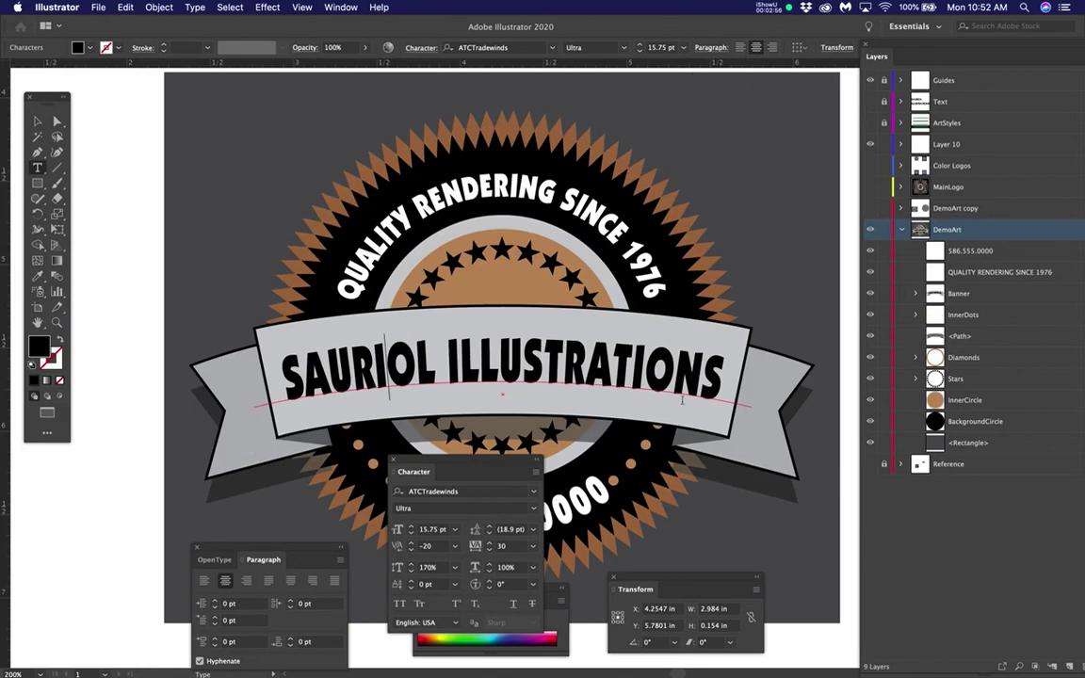
pyautogui.moveTo(496, 462); pyautogui.dragTo(502, 487)
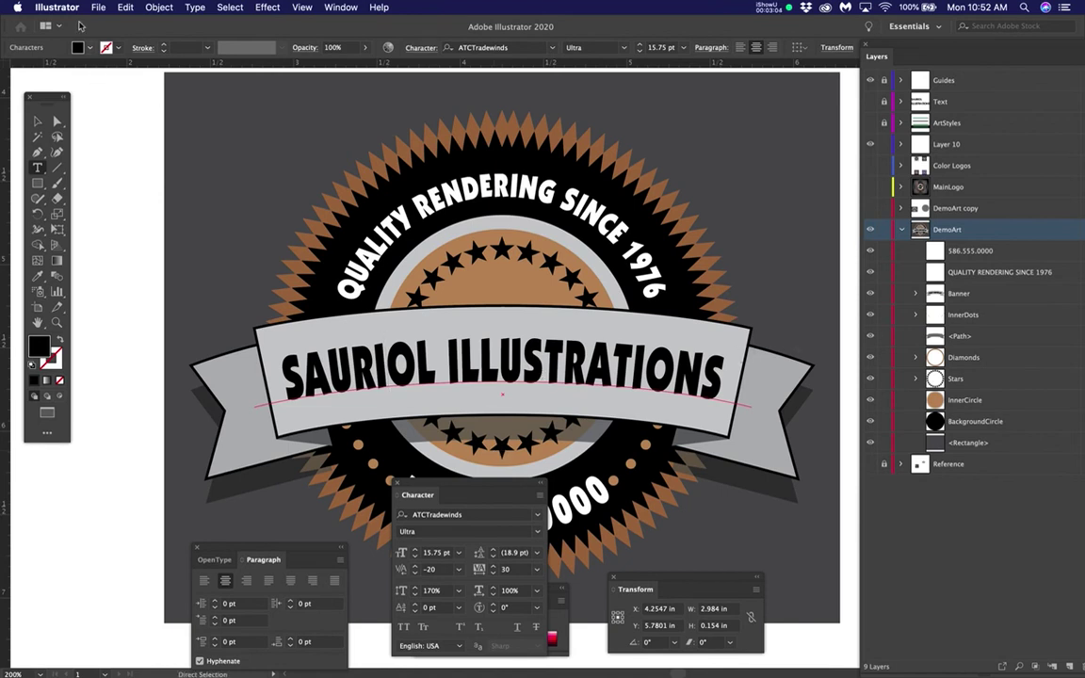
pyautogui.moveTo(94, 10); pyautogui.dragTo(121, 119)
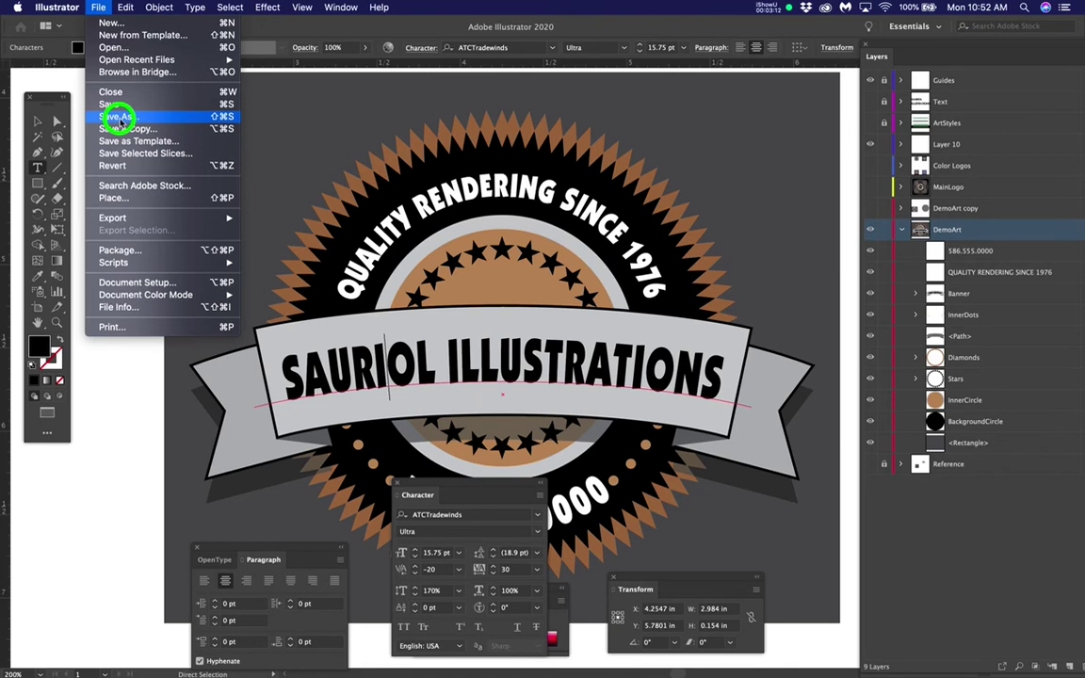
pyautogui.moveTo(120, 118); pyautogui.dragTo(84, 357)
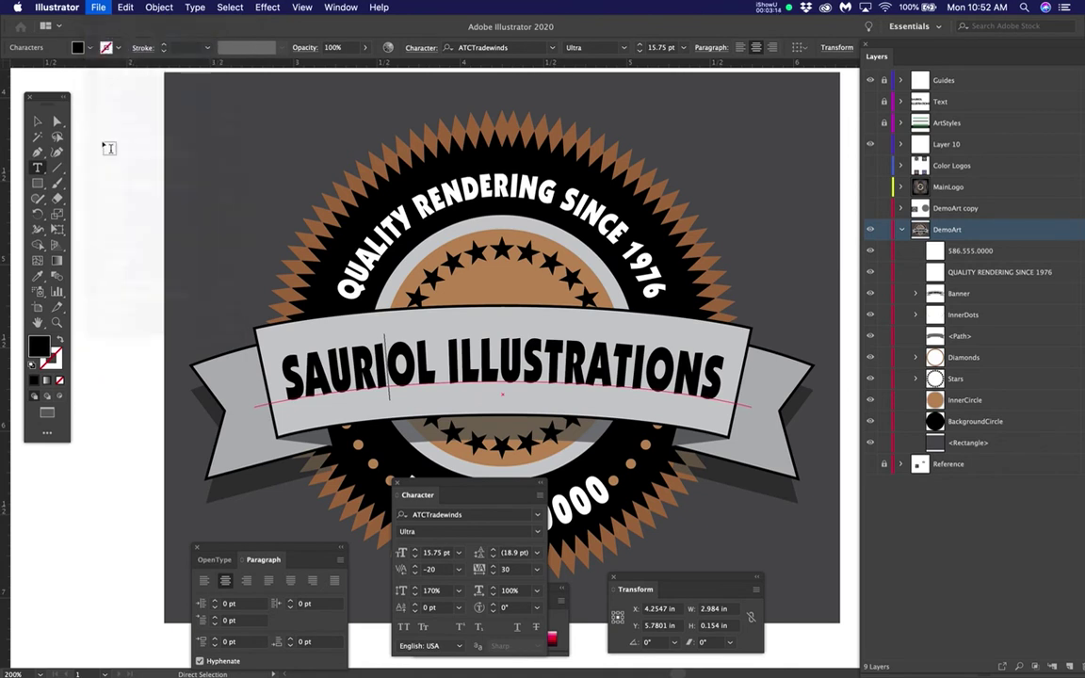
# Step: Select the SAURIOL ILLUSTRATIONS banner text with the Direct Selection tool and collapse the Character panel
pyautogui.click(57, 121)
pyautogui.click(120, 145)
pyautogui.click(473, 368)
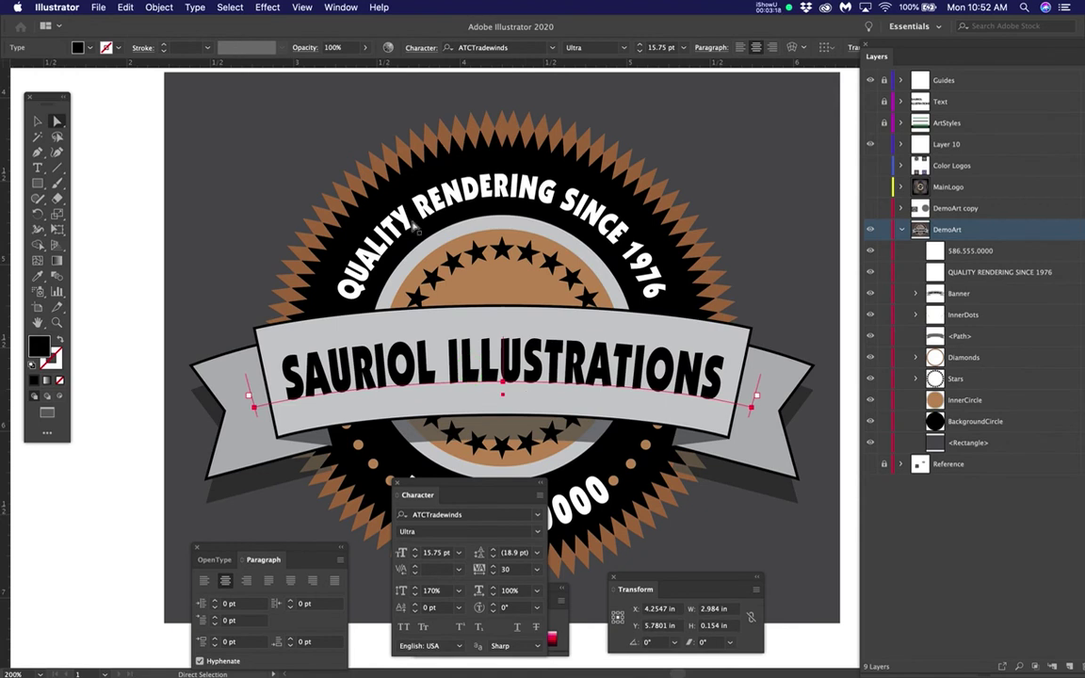
pyautogui.click(439, 509)
pyautogui.doubleClick(439, 510)
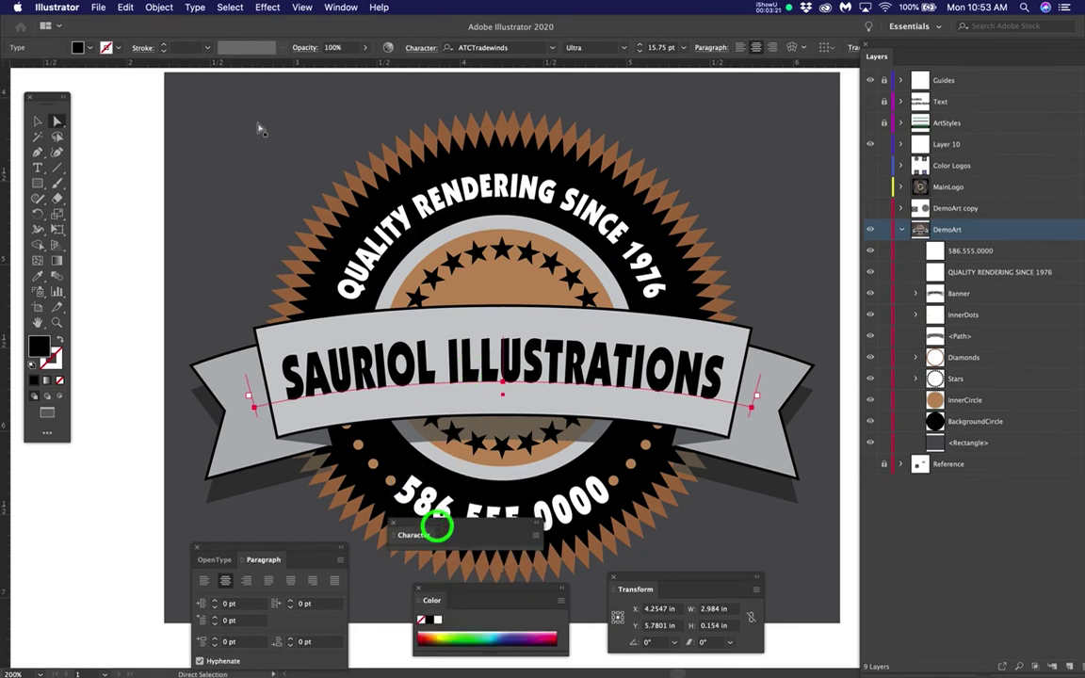
# Step: Try converting the selected banner text to outlines, and undo the conversion
pyautogui.click(193, 7)
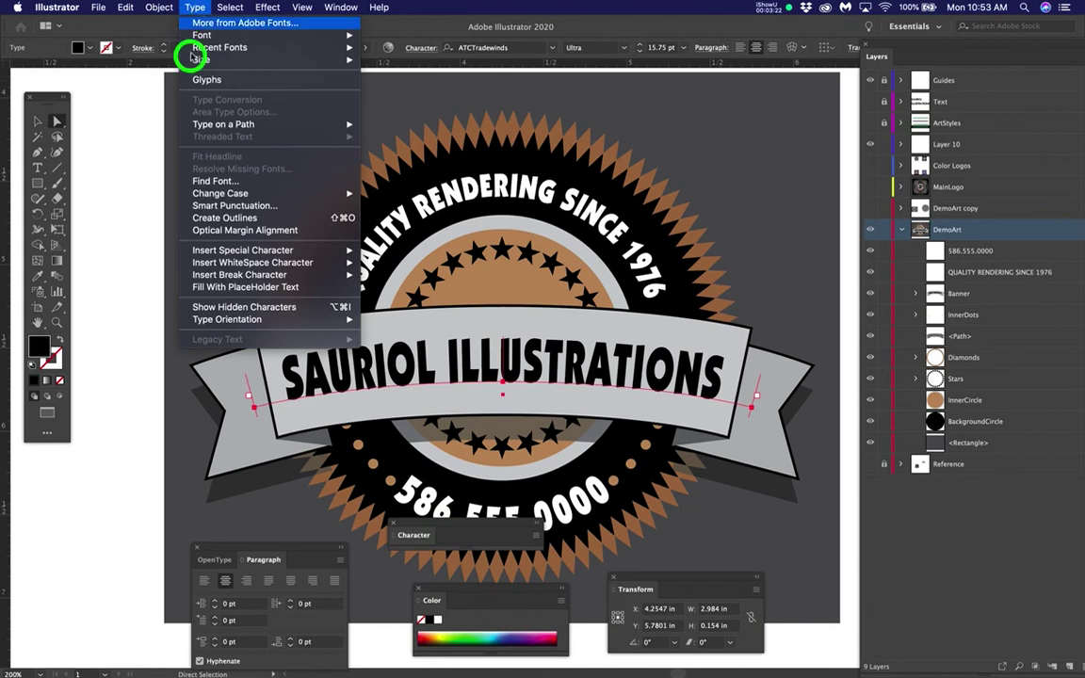
pyautogui.click(215, 219)
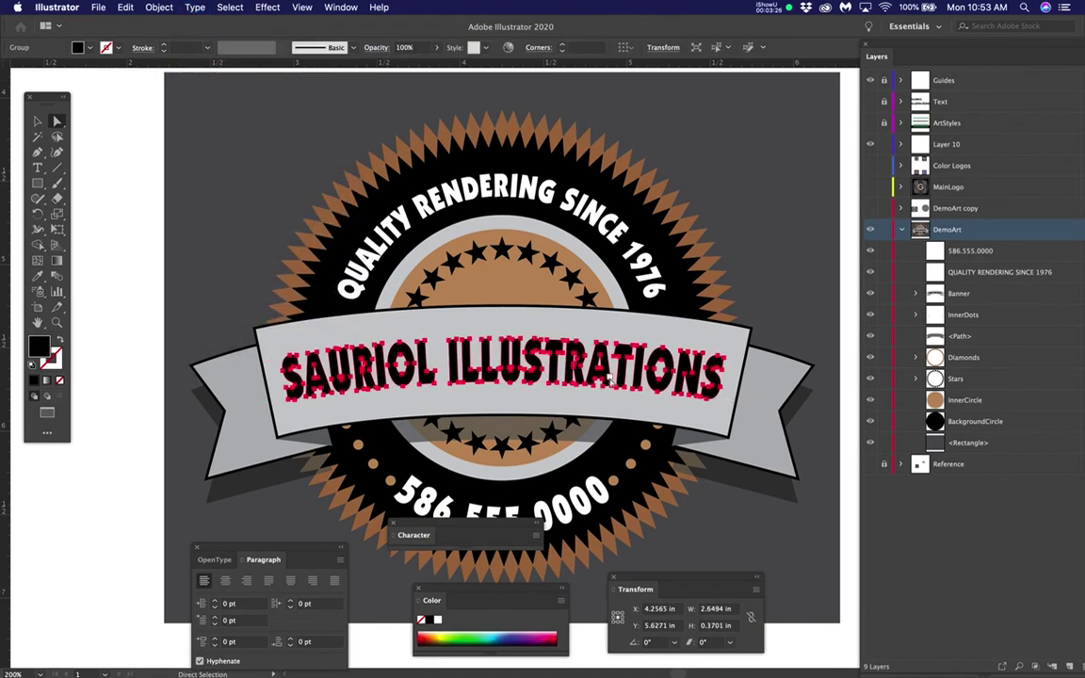
pyautogui.scroll(2, 608, 375)
pyautogui.scroll(2, 610, 380)
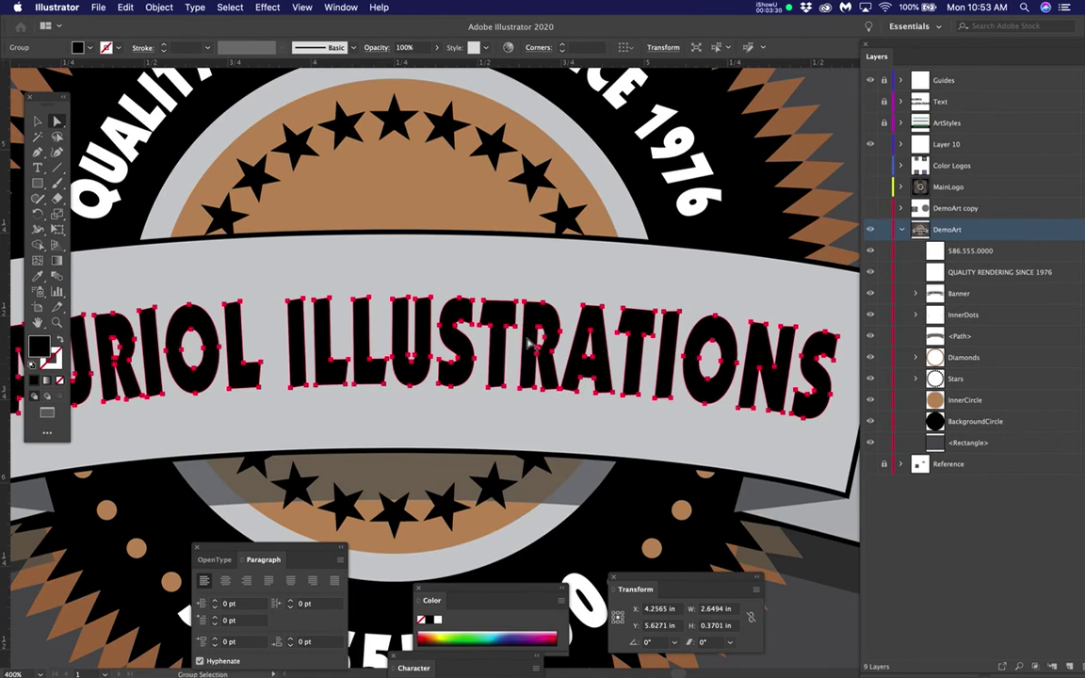
pyautogui.scroll(-2, 528, 343)
pyautogui.press('super+z')
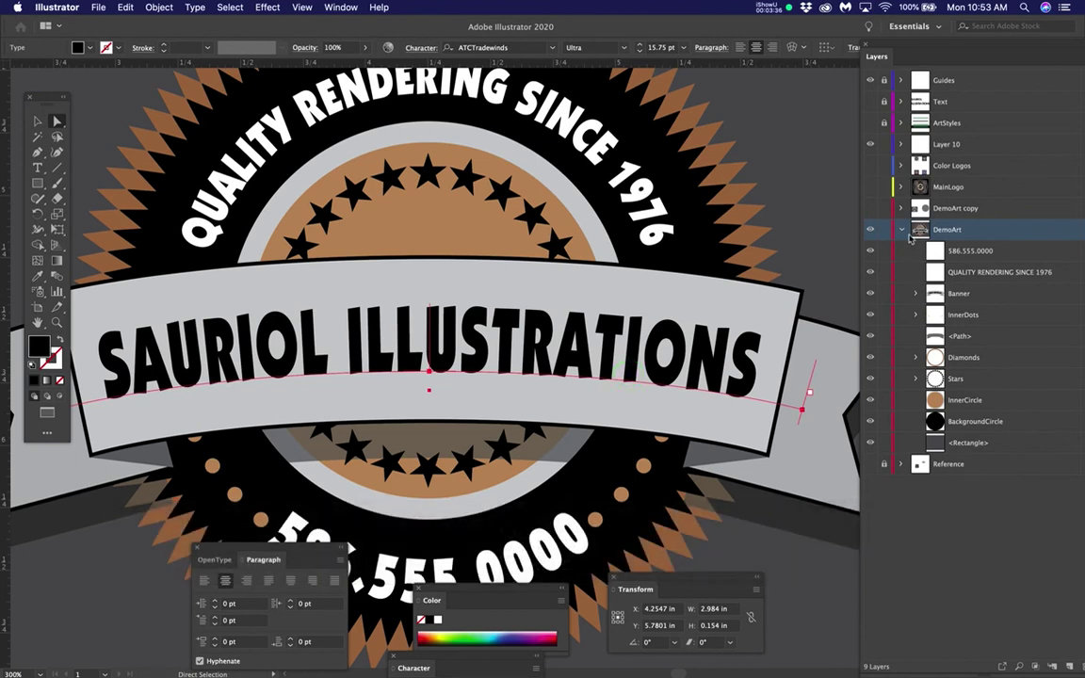
# Step: Move the Layers panel fully into view and highlight the SAURIOL ILLUSTRATIONS item inside the Banner group
pyautogui.moveTo(919, 44); pyautogui.dragTo(887, 37)
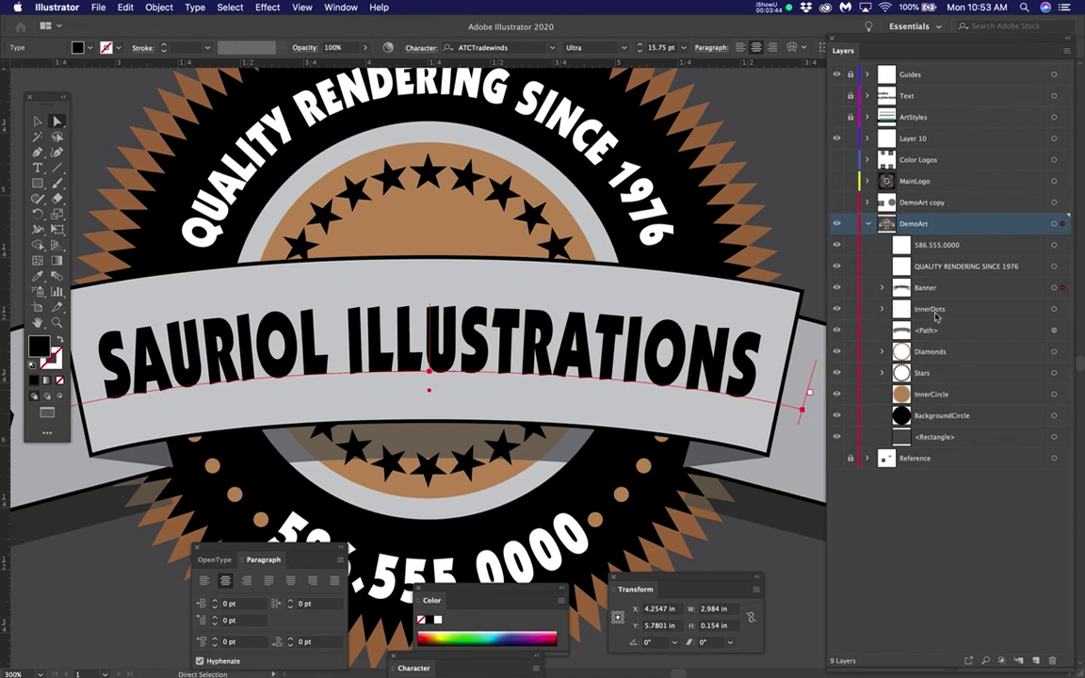
pyautogui.click(882, 289)
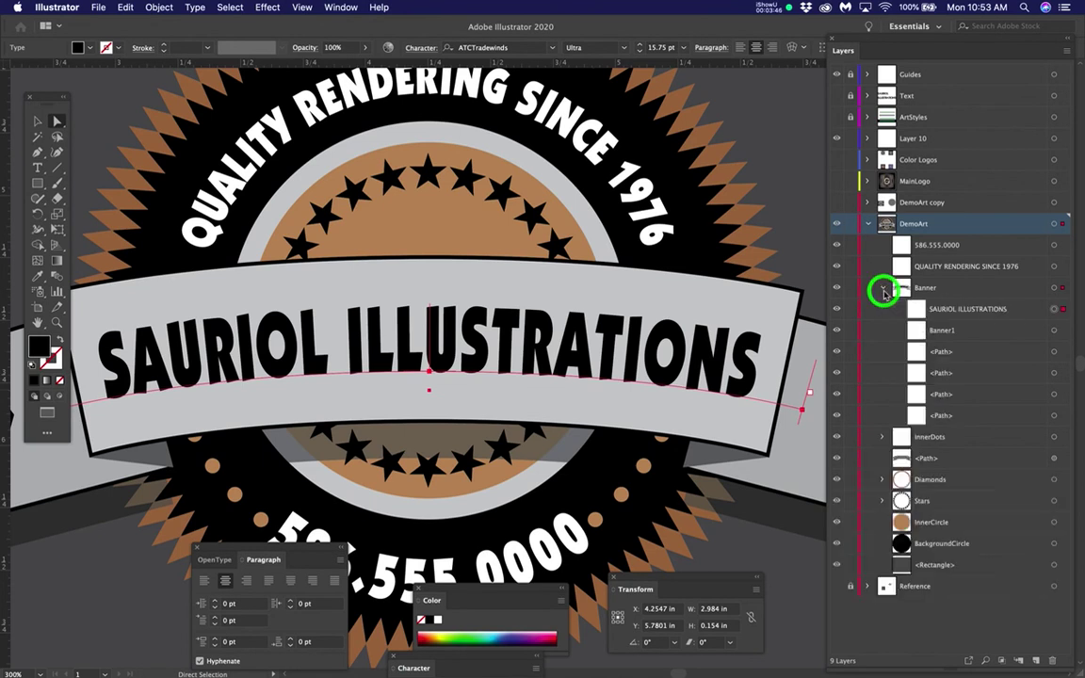
pyautogui.click(978, 310)
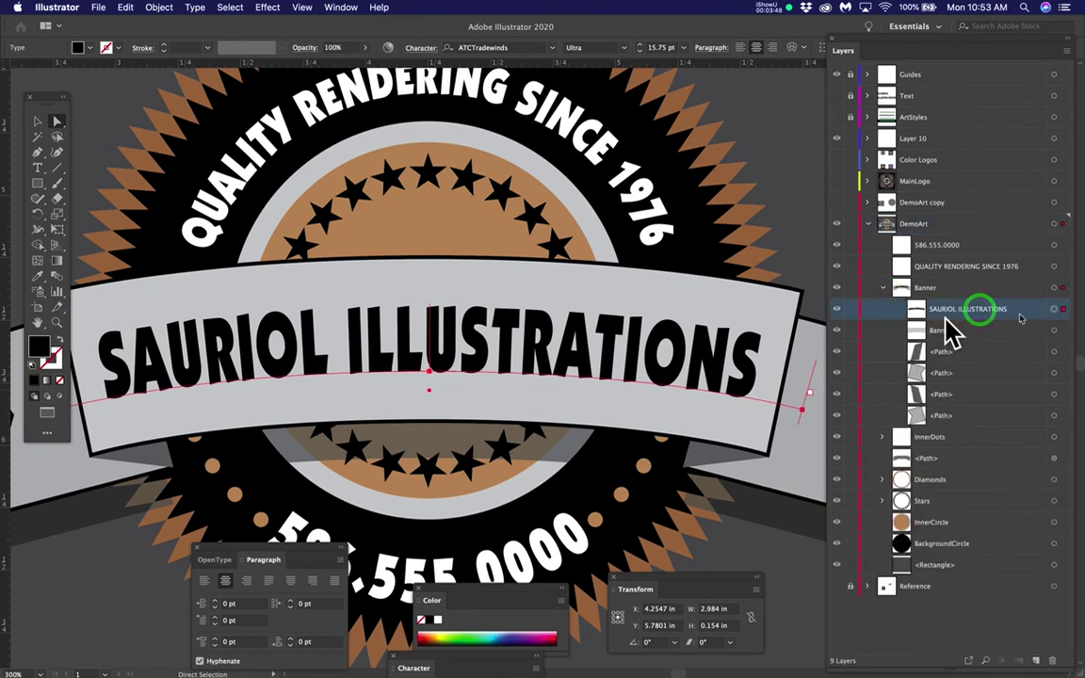
# Step: Toggle the visibility of the SAURIOL ILLUSTRATIONS item off and on to check which artwork it controls
pyautogui.click(837, 309)
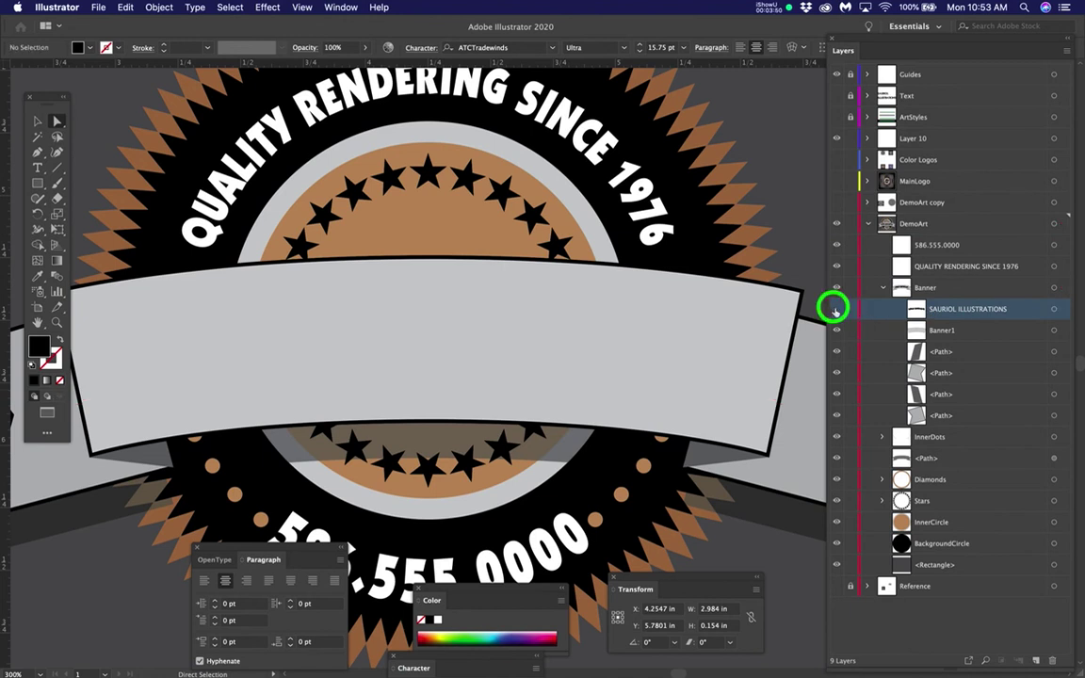
pyautogui.click(837, 309)
pyautogui.click(837, 309)
pyautogui.click(837, 309)
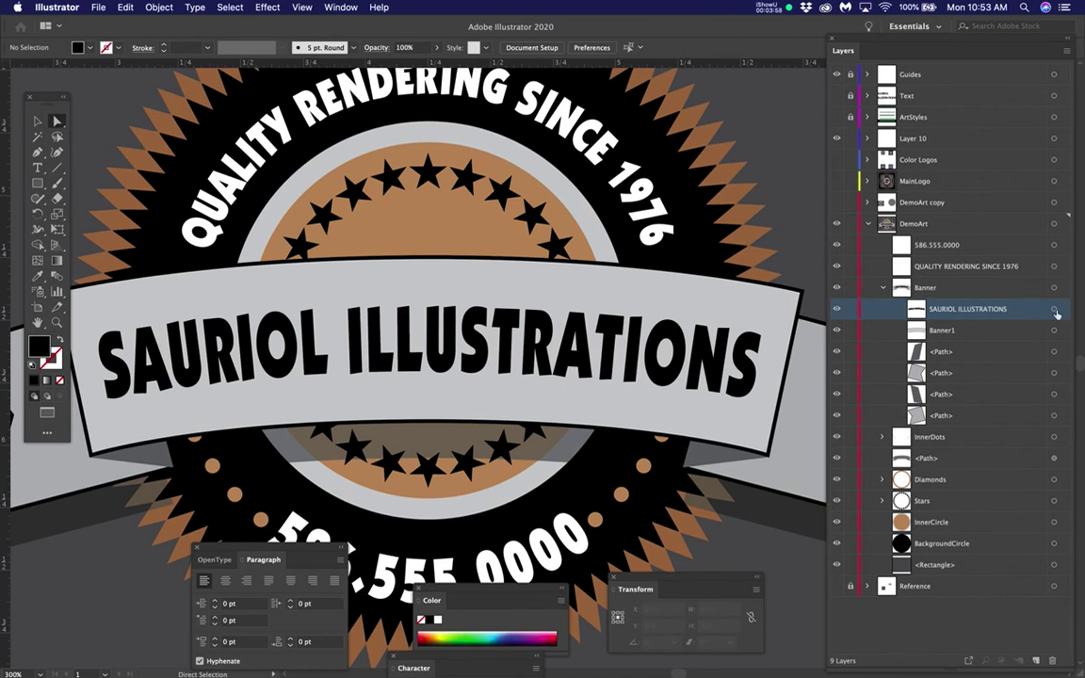
# Step: Target the SAURIOL ILLUSTRATIONS text object in the Banner group and convert it to outlines
pyautogui.click(1055, 310)
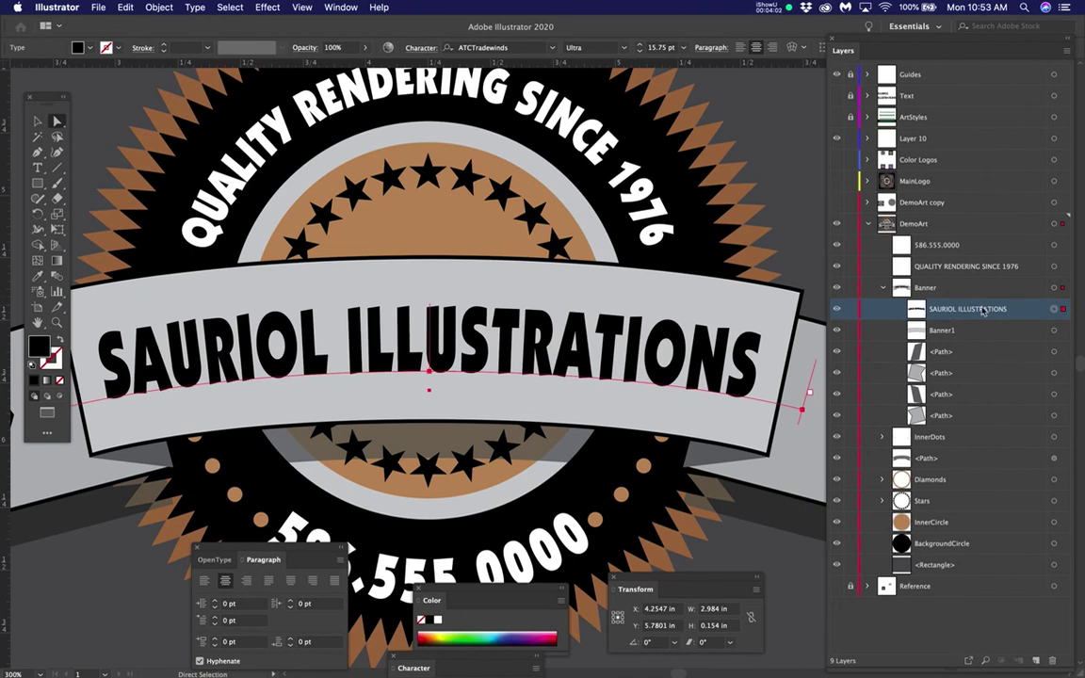
pyautogui.click(191, 8)
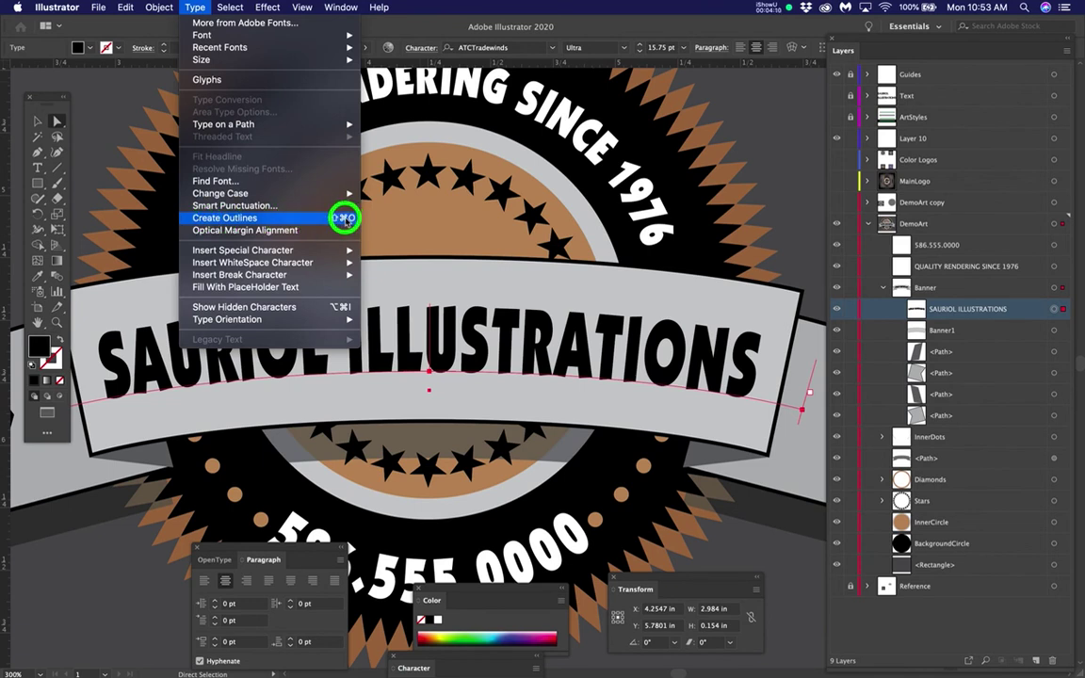
pyautogui.click(345, 219)
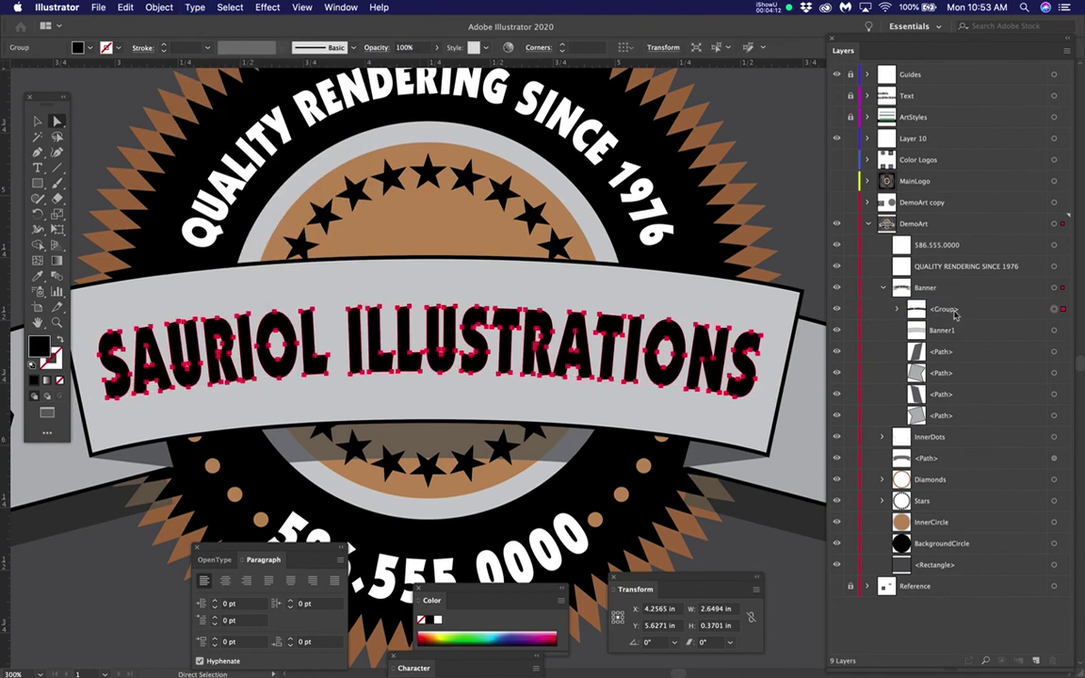
# Step: Examine the letter shapes inside the outlined banner text group, collapse it, and toggle the group's visibility
pyautogui.click(976, 311)
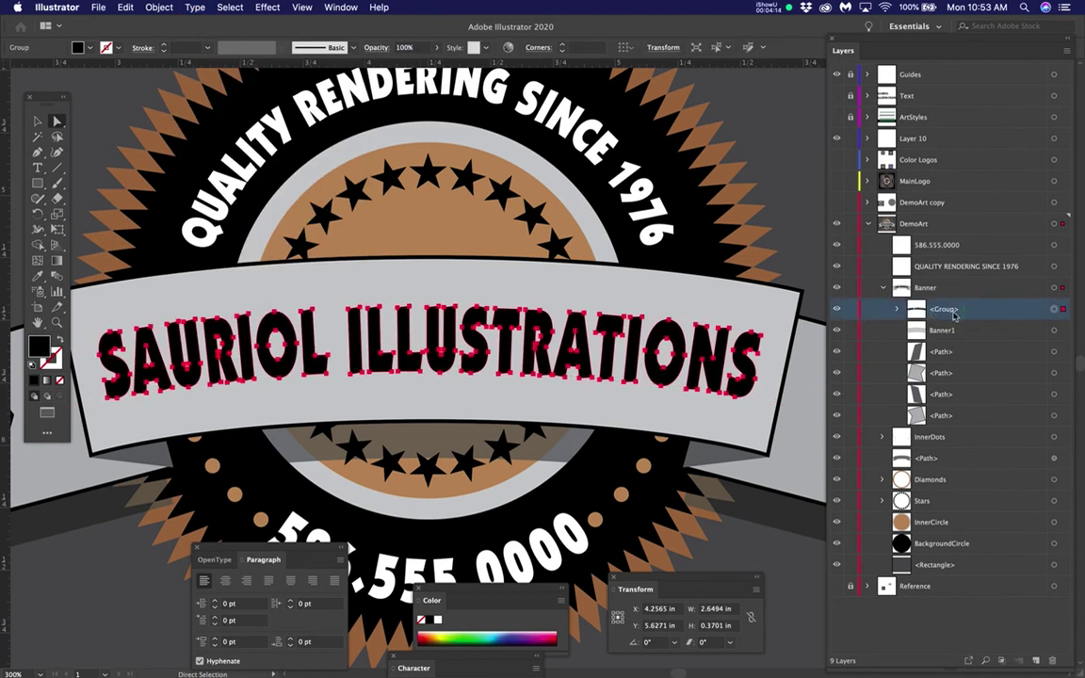
pyautogui.click(897, 309)
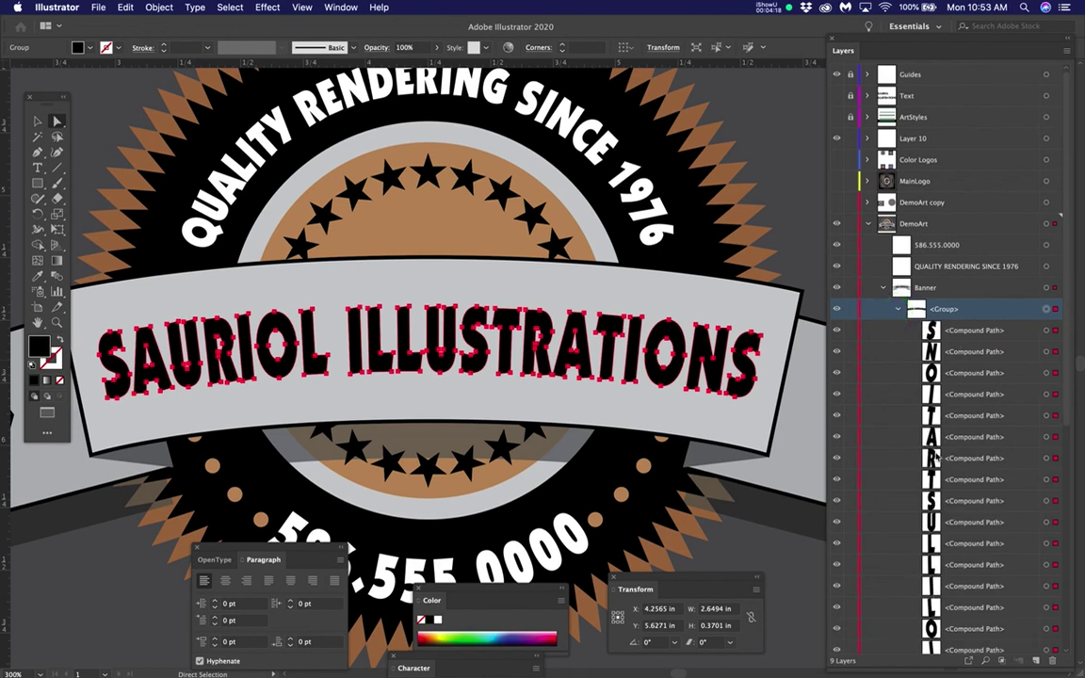
pyautogui.click(897, 309)
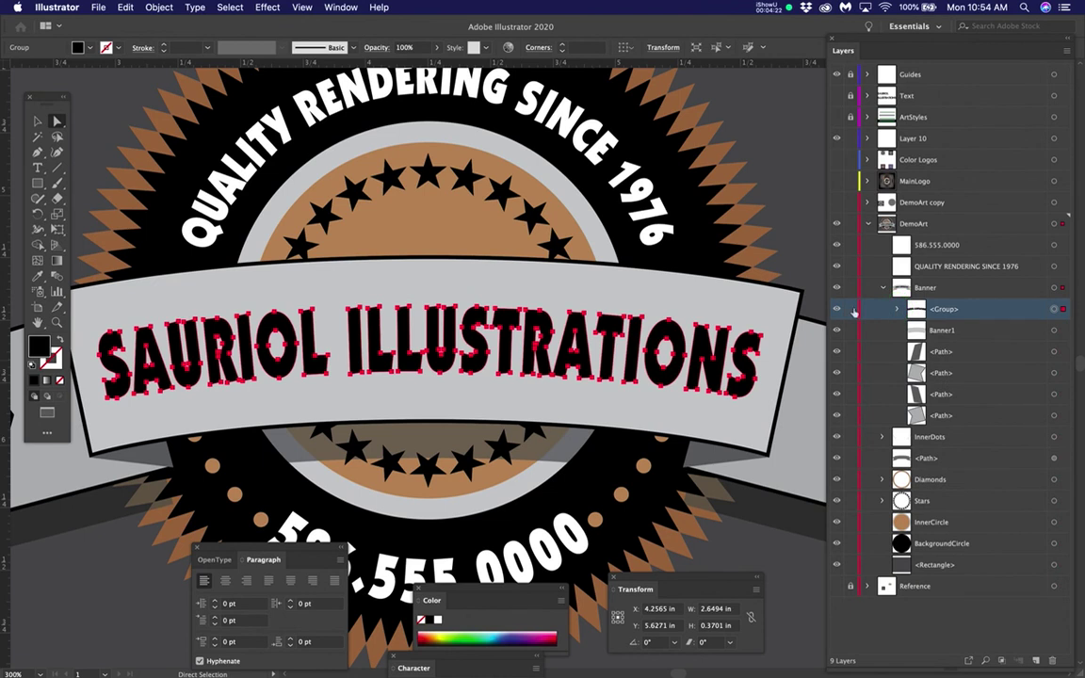
pyautogui.click(834, 309)
pyautogui.click(835, 309)
# Step: Rename the outlined banner text group as SauriolIllus
pyautogui.click(944, 311)
pyautogui.doubleClick(943, 311)
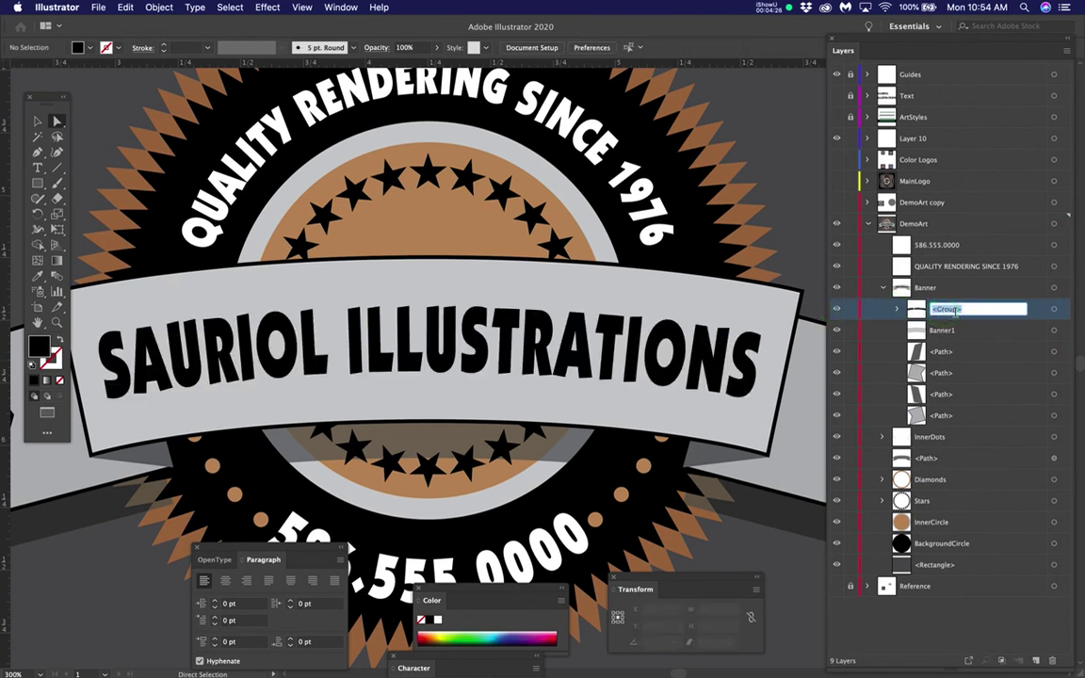
pyautogui.write('Sauriol')
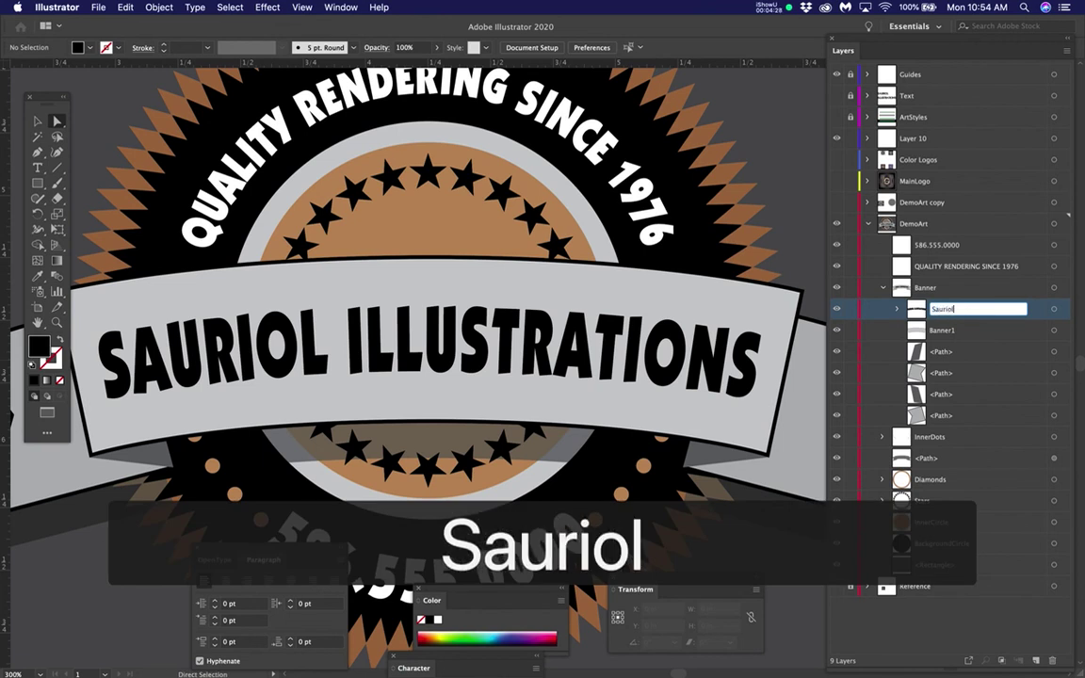
pyautogui.write('lllus')
pyautogui.press('Return')
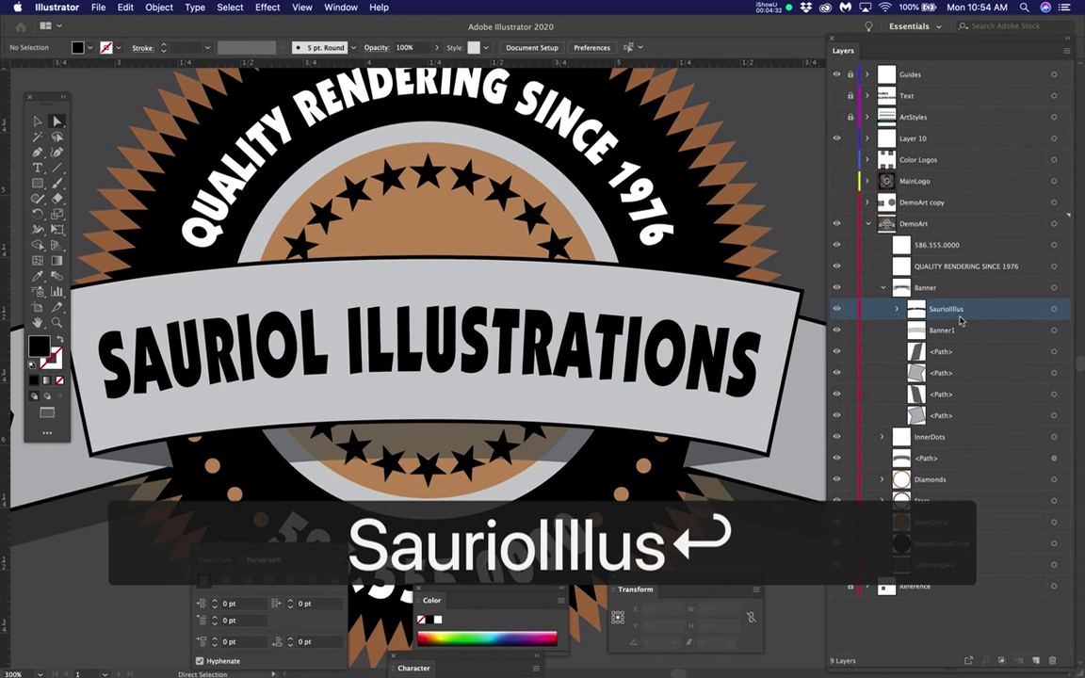
# Step: Try to convert the arched QUALITY RENDERING SINCE 1976 text to outlines with only its path anchor points selected
pyautogui.click(488, 105)
pyautogui.scroll(4, 468, 115)
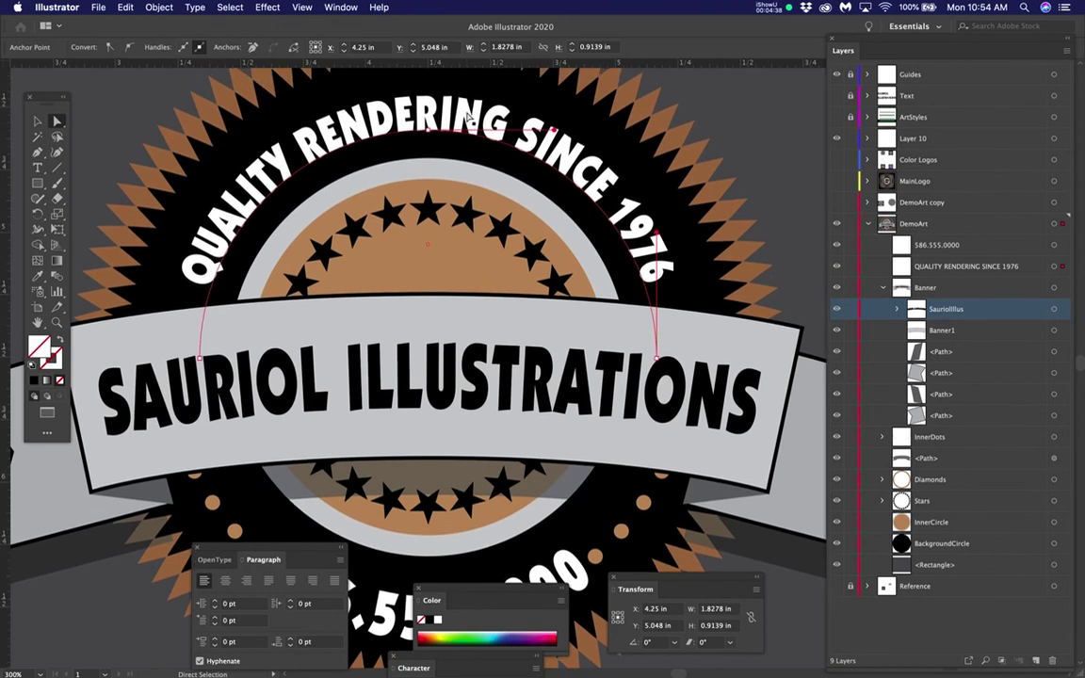
pyautogui.scroll(1, 468, 115)
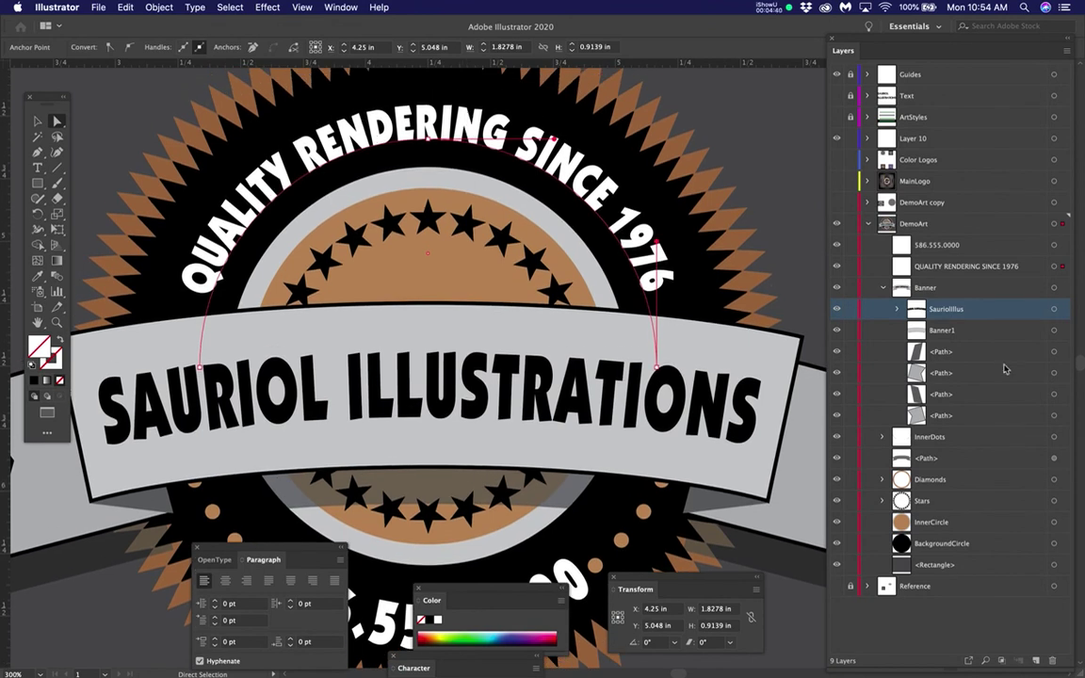
pyautogui.click(942, 266)
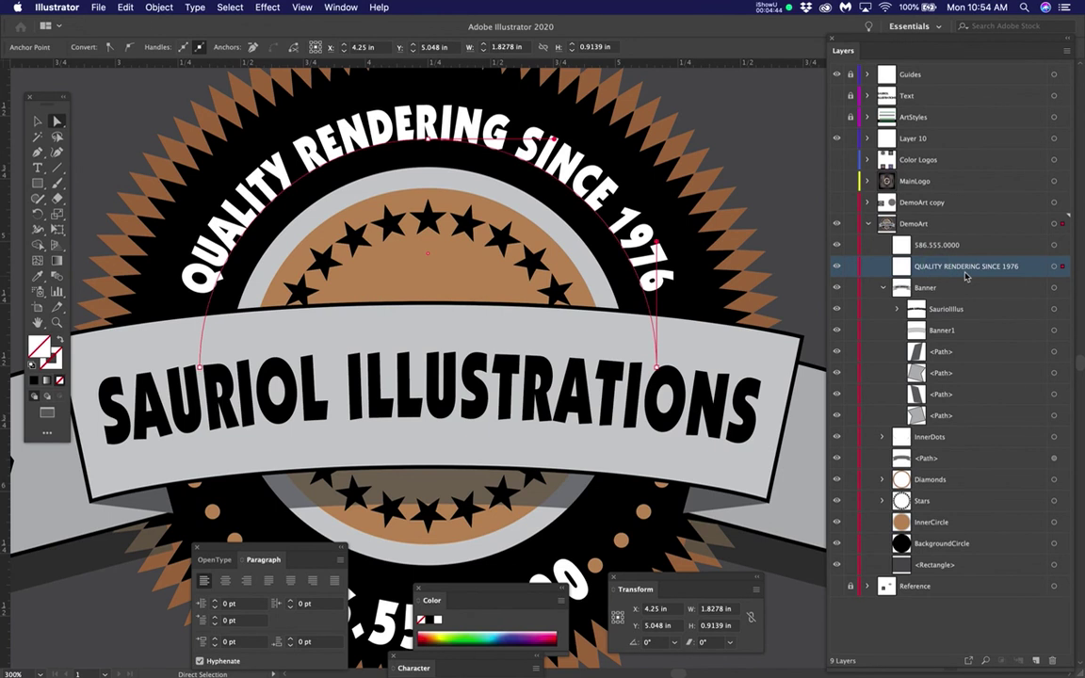
pyautogui.moveTo(197, 7); pyautogui.dragTo(212, 189)
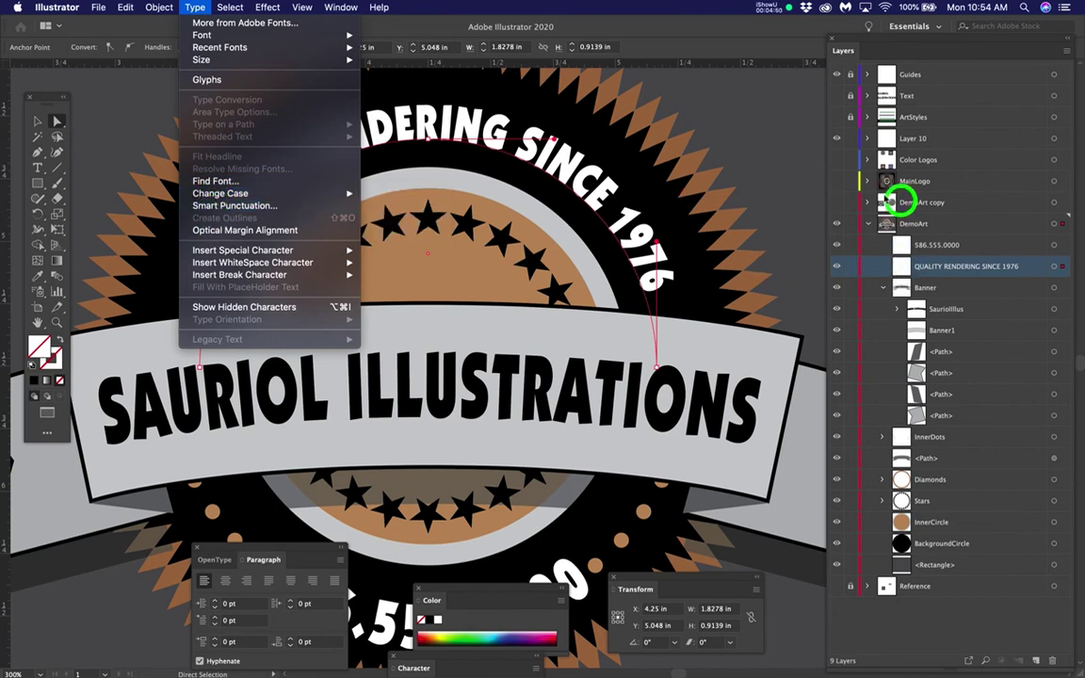
pyautogui.click(975, 264)
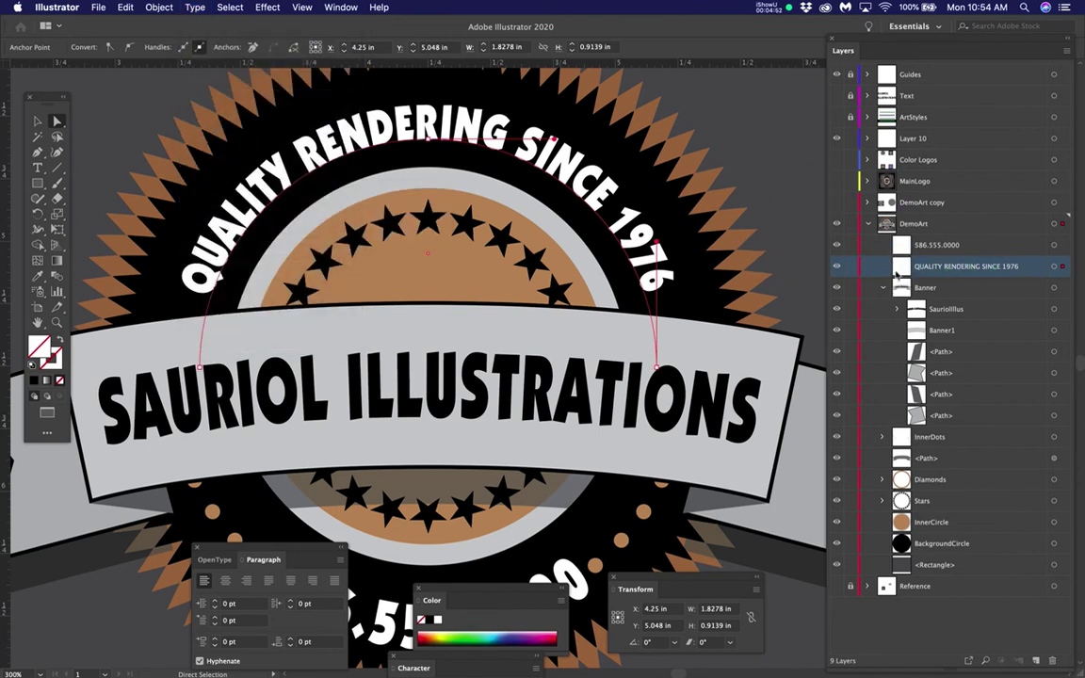
pyautogui.click(159, 8)
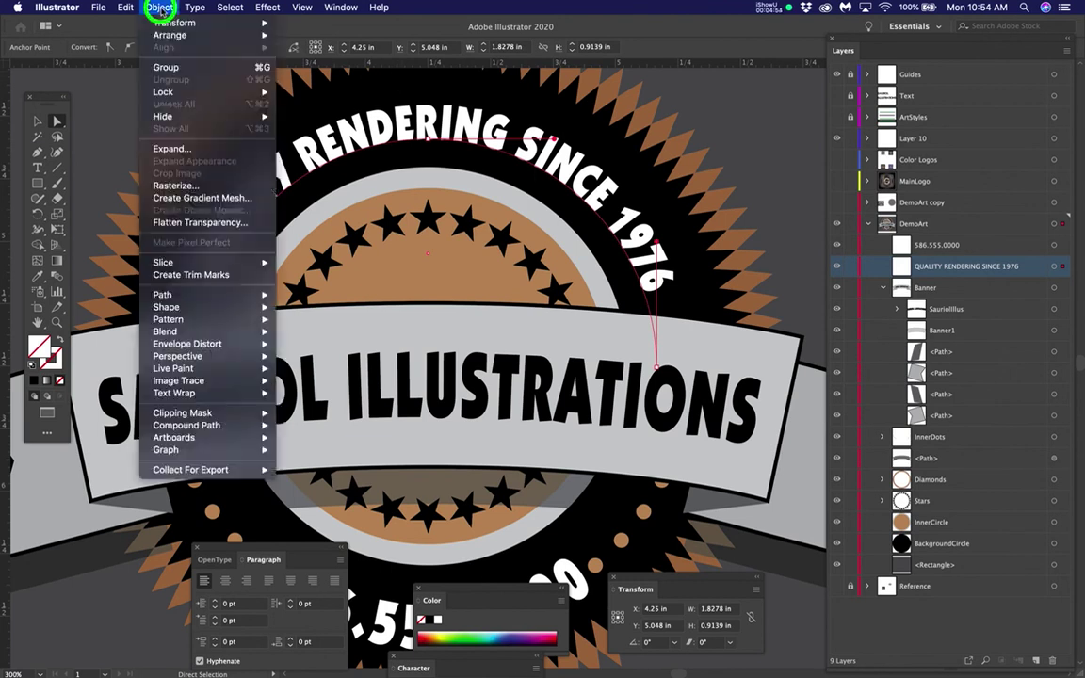
pyautogui.click(195, 8)
pyautogui.click(195, 7)
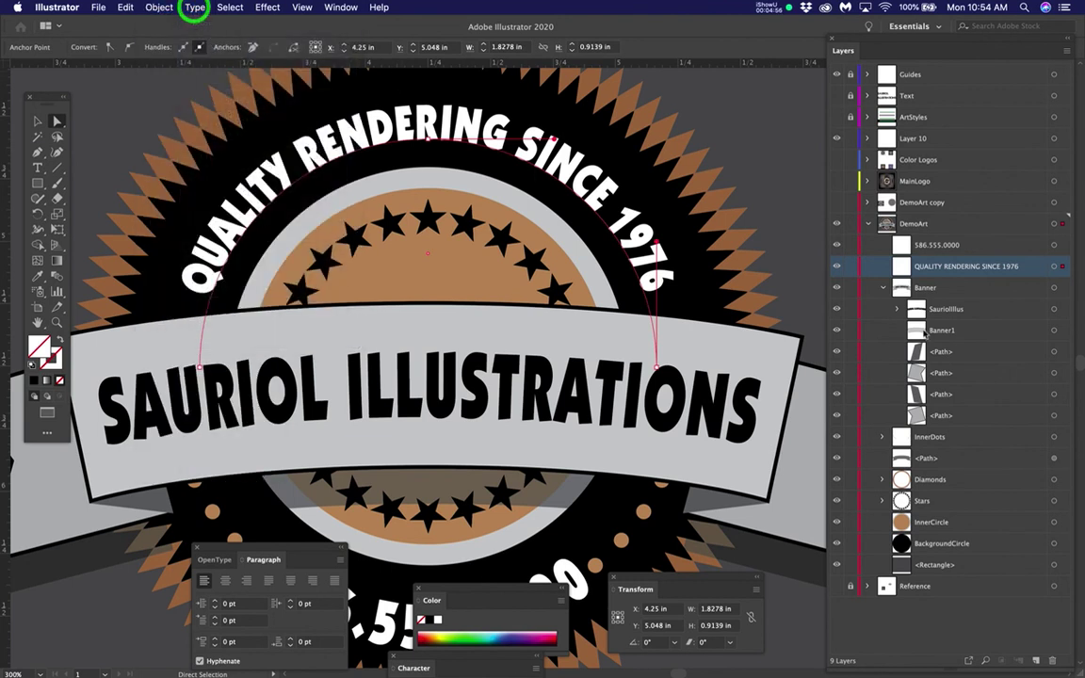
# Step: Select the entire QUALITY RENDERING SINCE 1976 text object and convert it to outlines
pyautogui.click(1055, 266)
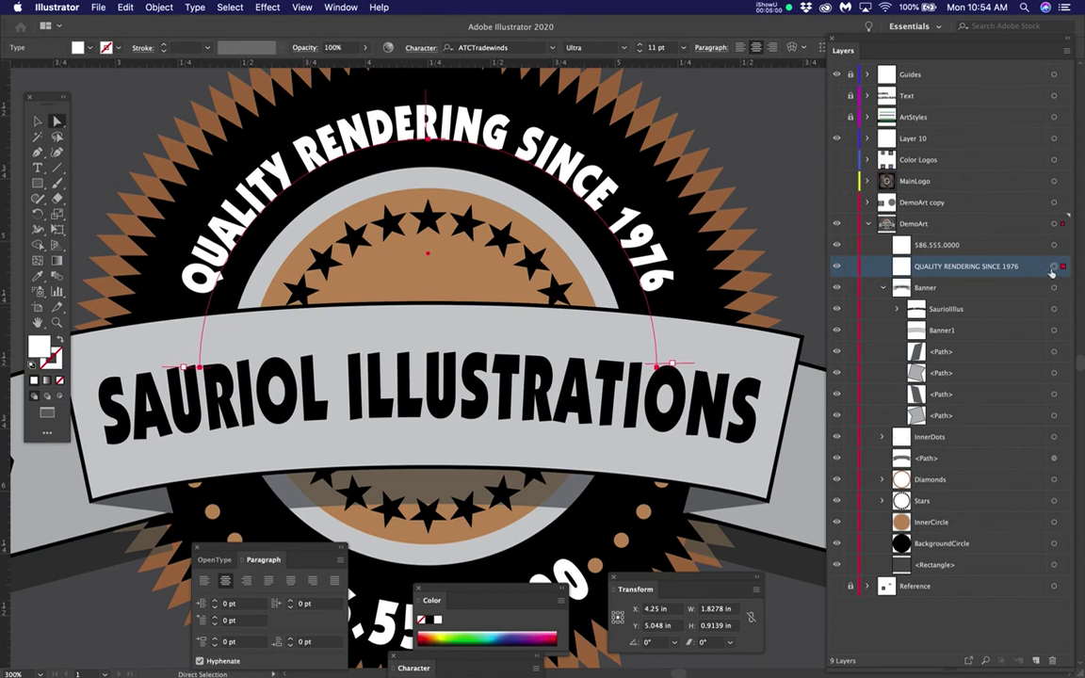
pyautogui.click(693, 105)
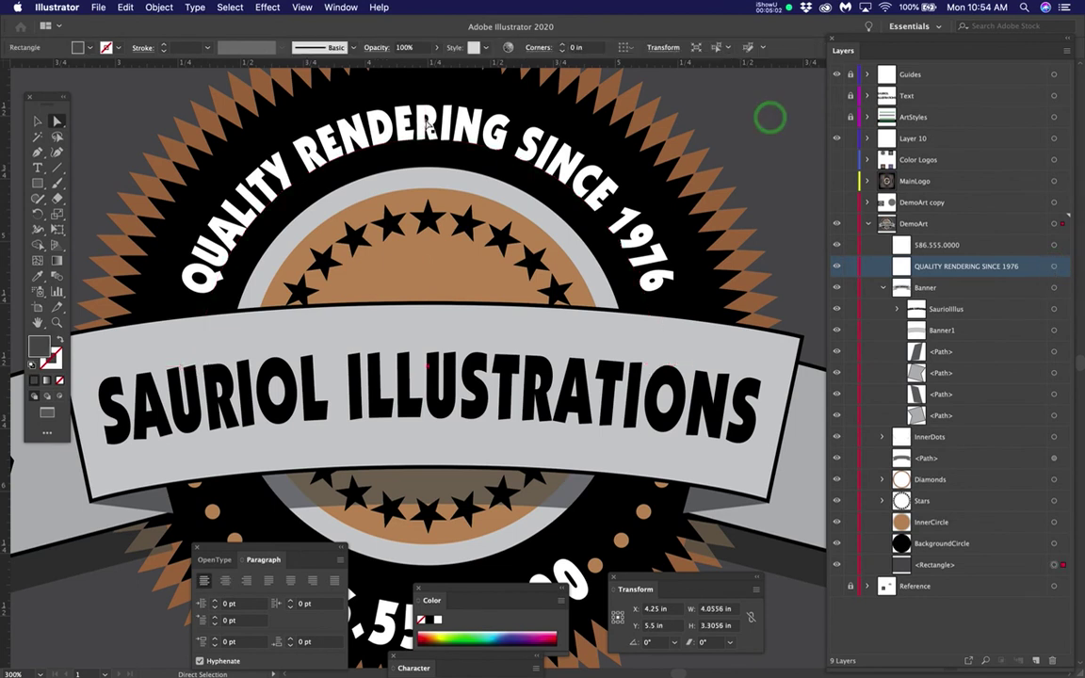
pyautogui.click(432, 115)
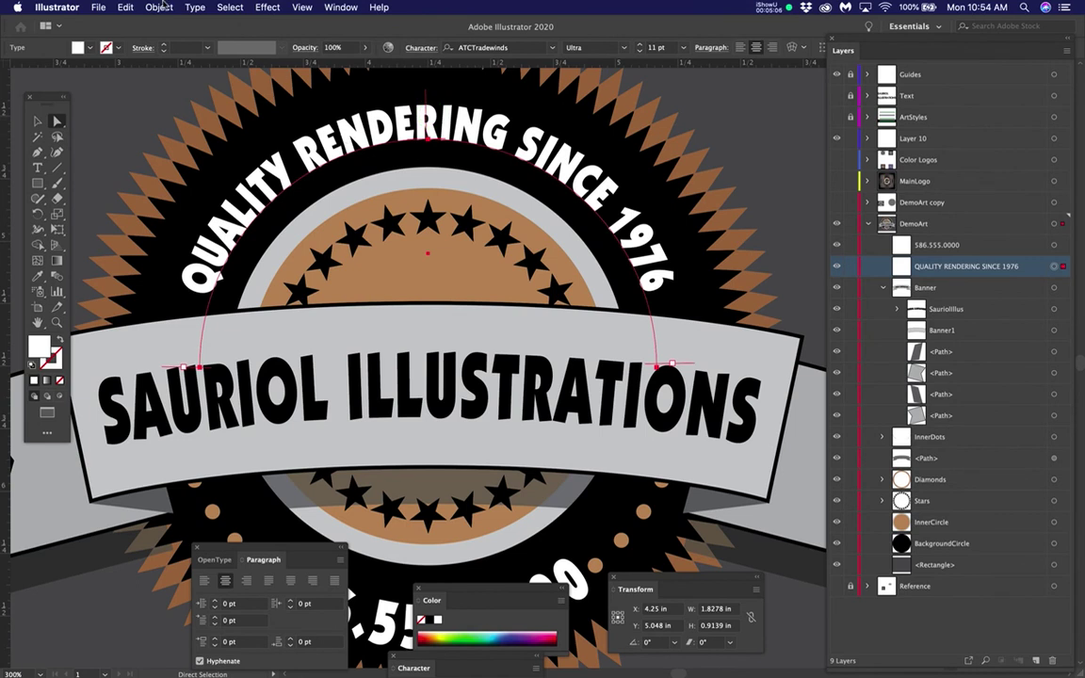
pyautogui.click(158, 7)
pyautogui.moveTo(195, 6)
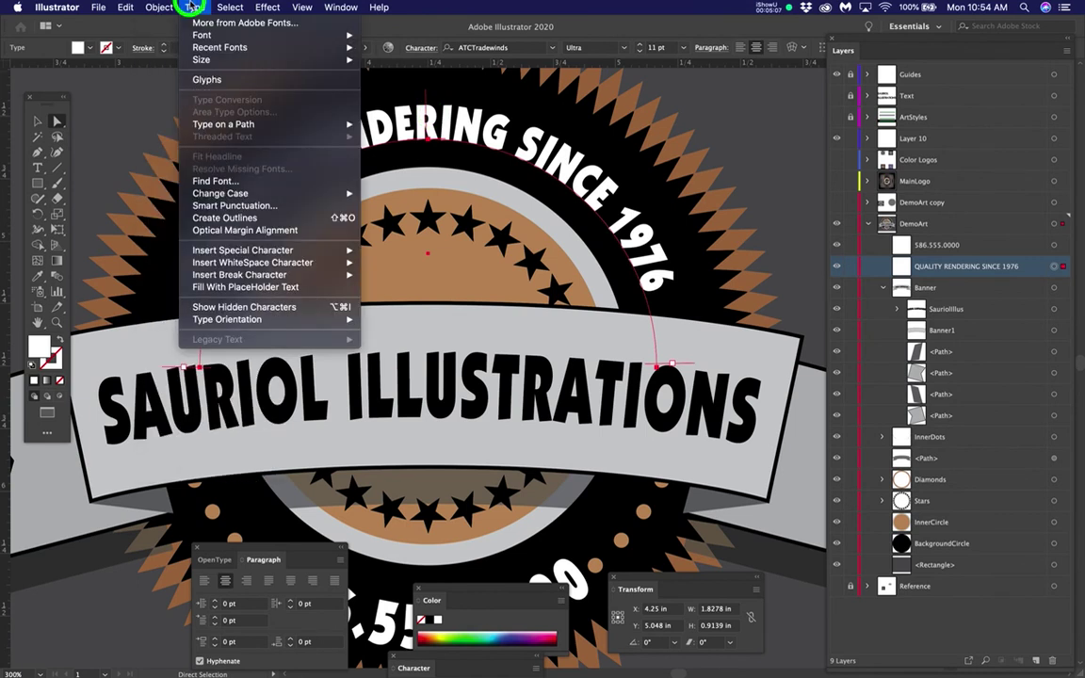
pyautogui.click(207, 218)
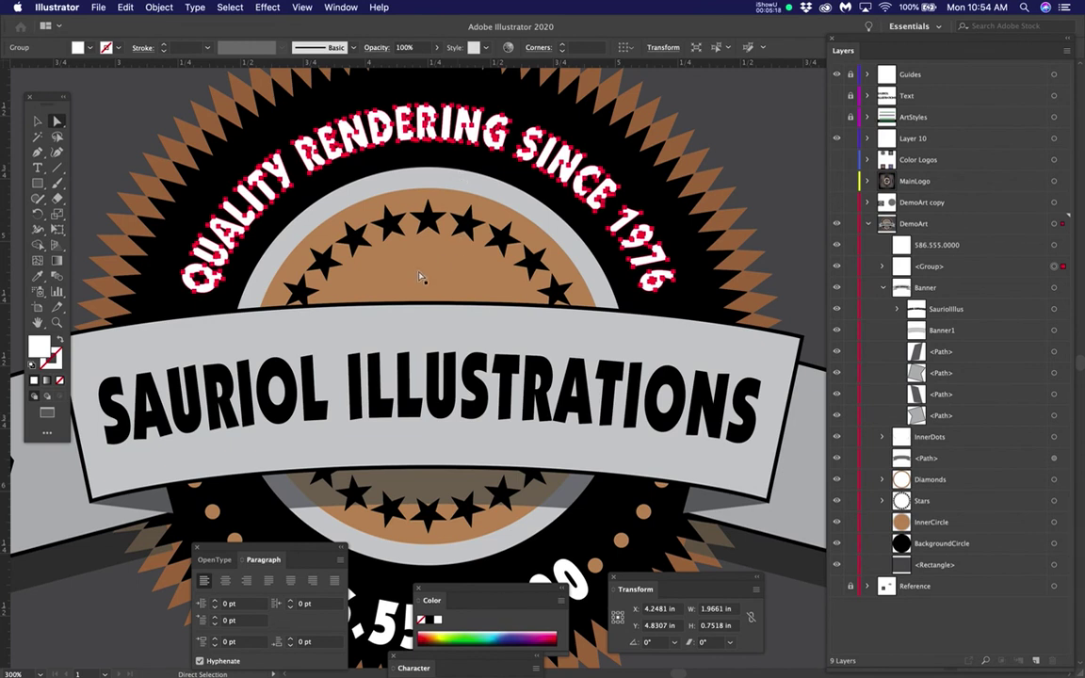
pyautogui.scroll(-1, 421, 276)
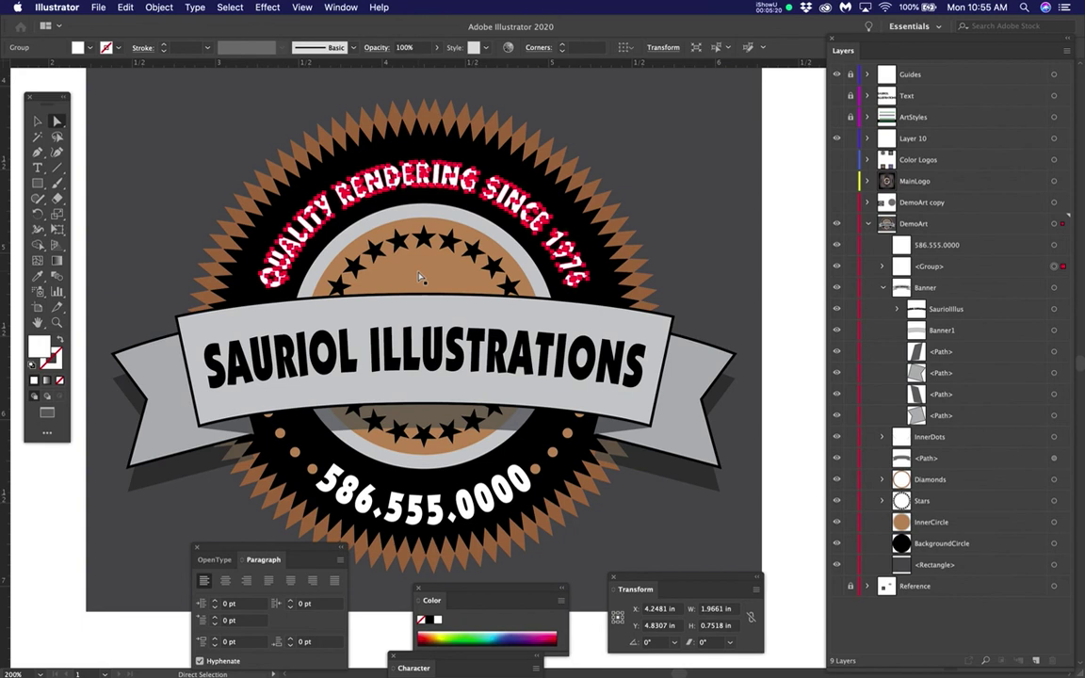
pyautogui.scroll(-1, 421, 276)
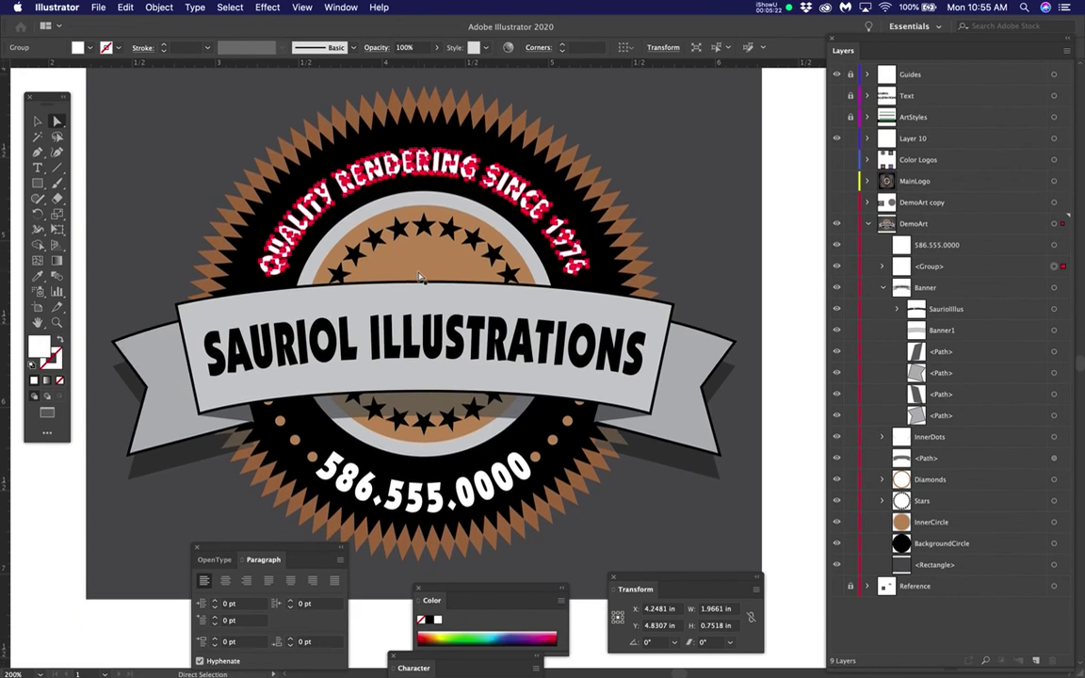